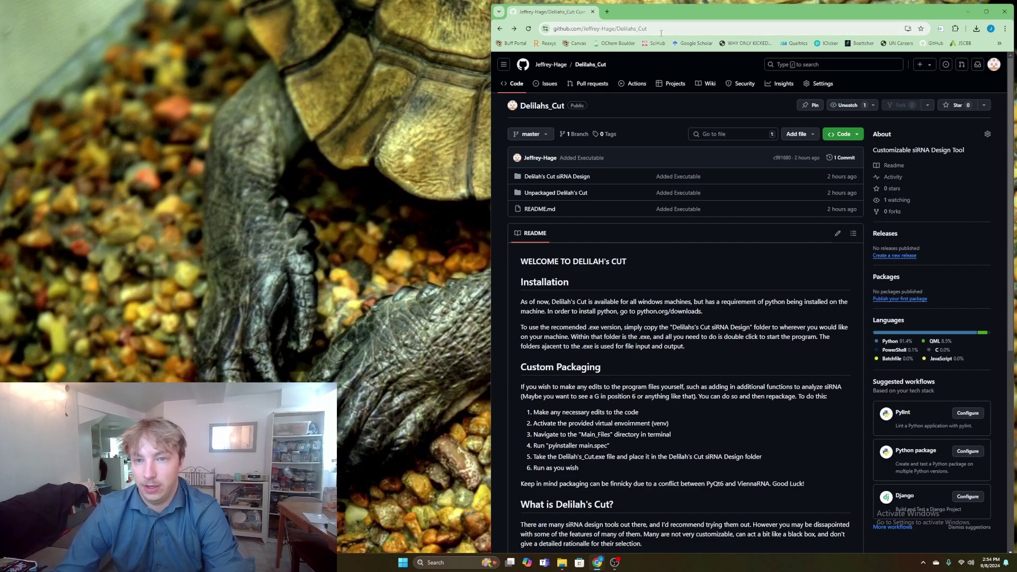
# Read through the Delilahs_Cut repository's README and view the repository's clone and download options
pyautogui.scroll(-4, 676, 265)
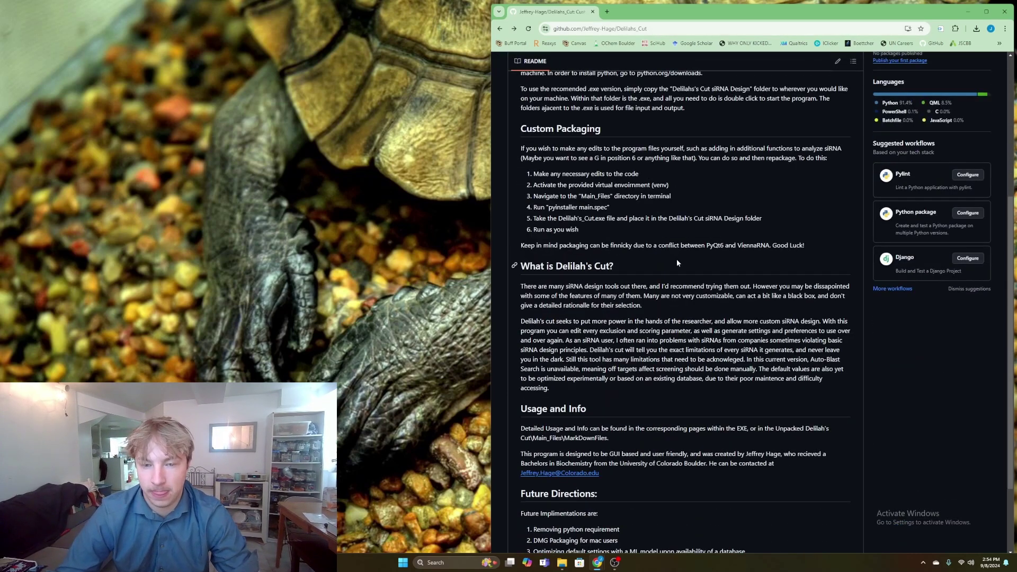
pyautogui.scroll(-2, 675, 254)
pyautogui.scroll(4, 680, 253)
pyautogui.scroll(3, 681, 256)
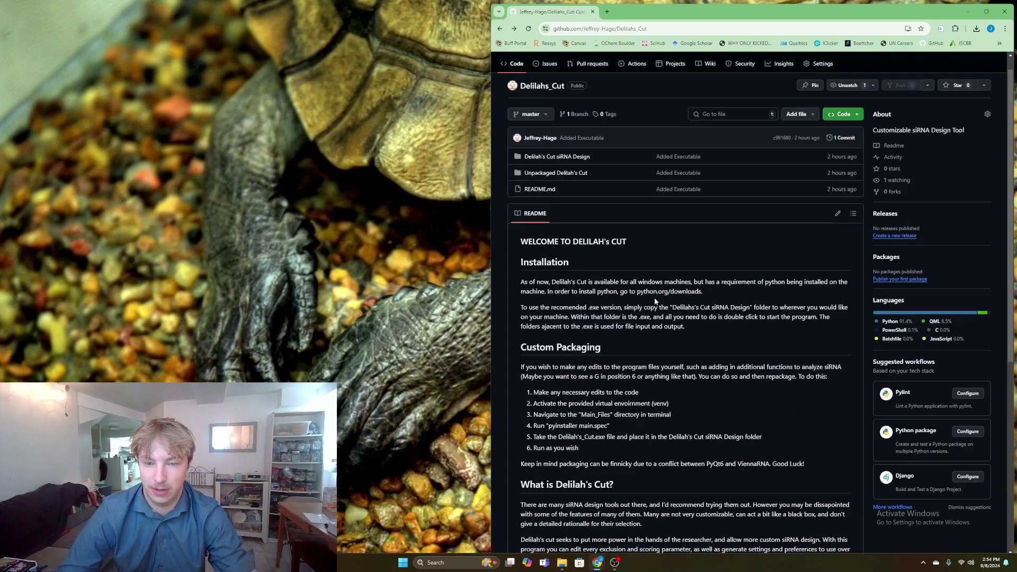
pyautogui.scroll(-6, 651, 278)
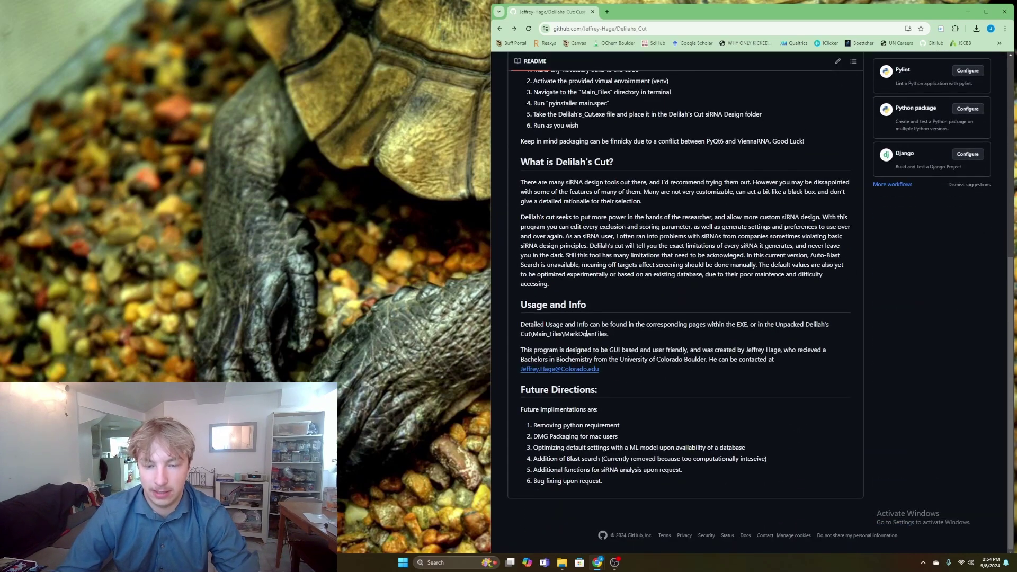
pyautogui.scroll(7, 643, 277)
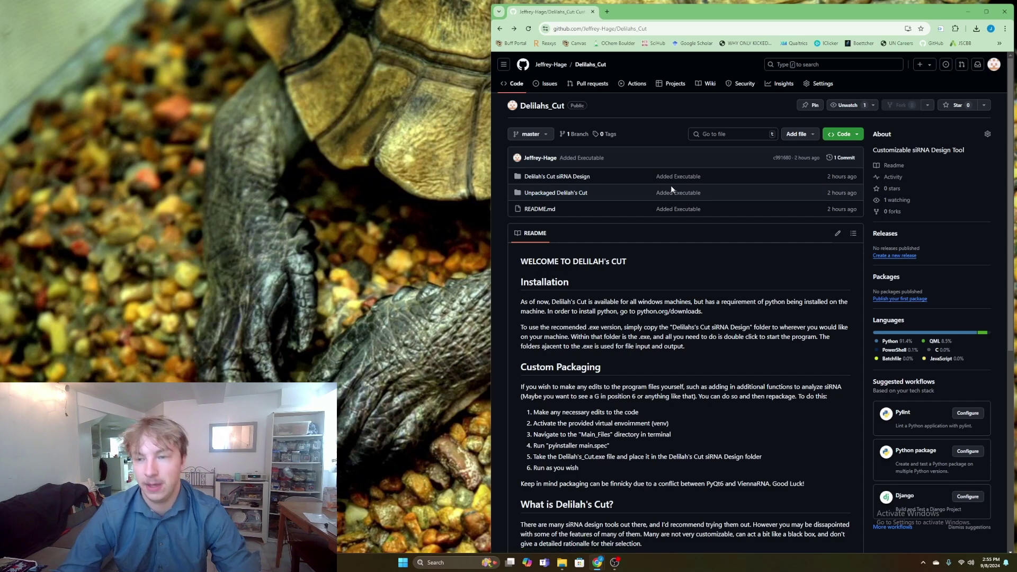
pyautogui.click(858, 136)
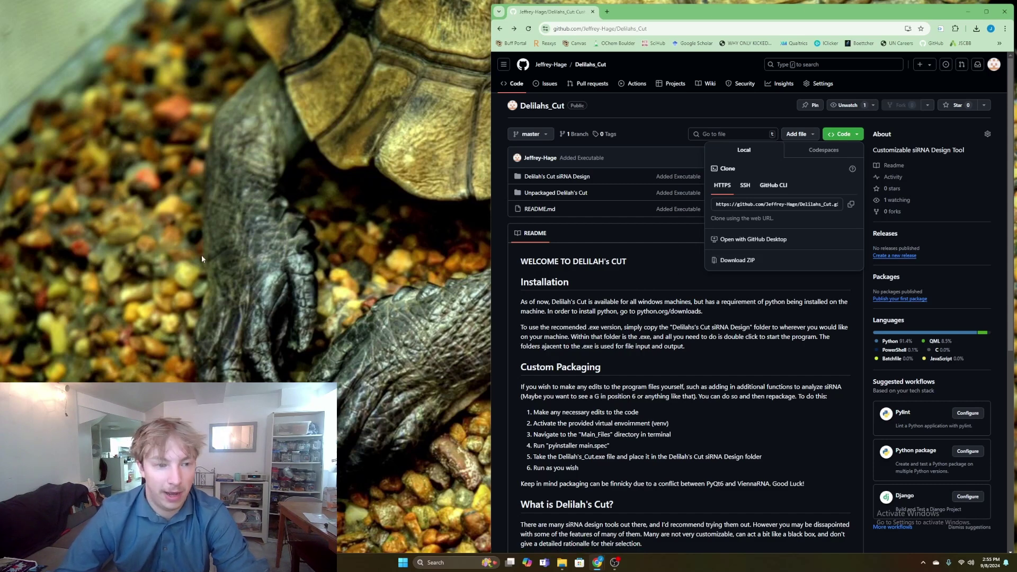
pyautogui.click(654, 257)
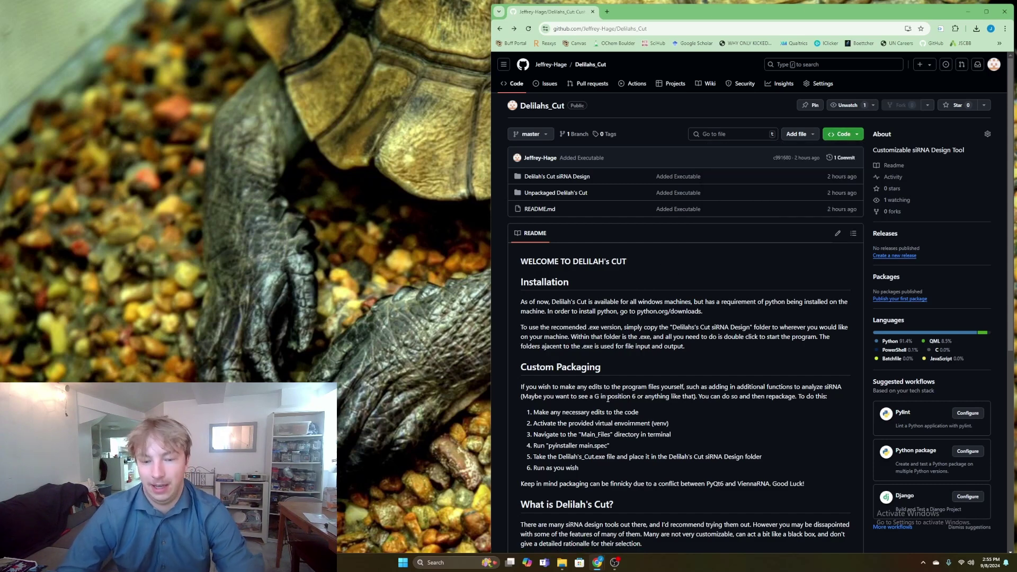
# Switch to File Explorer and open the Delilah's Cut siRNA Design folder inside Delilahs_Cut-master
pyautogui.moveTo(564, 559)
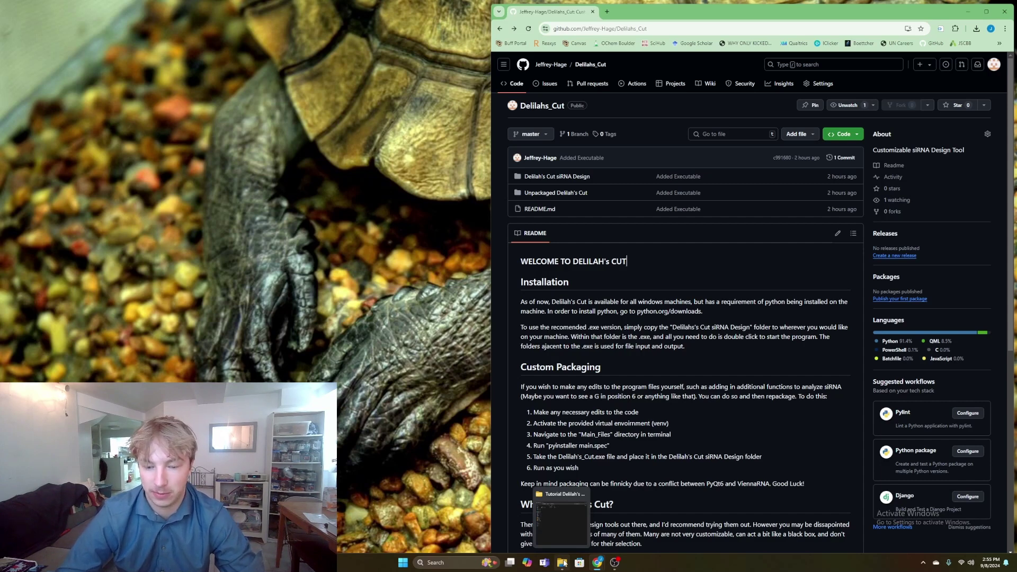
pyautogui.click(564, 564)
pyautogui.moveTo(449, 465); pyautogui.dragTo(710, 220)
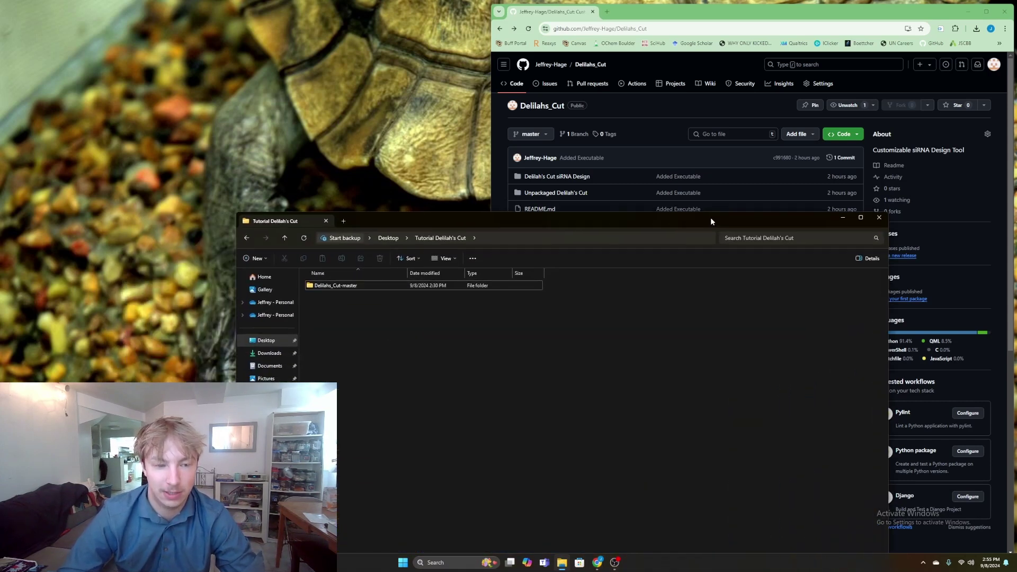
pyautogui.click(348, 288)
pyautogui.doubleClick(348, 289)
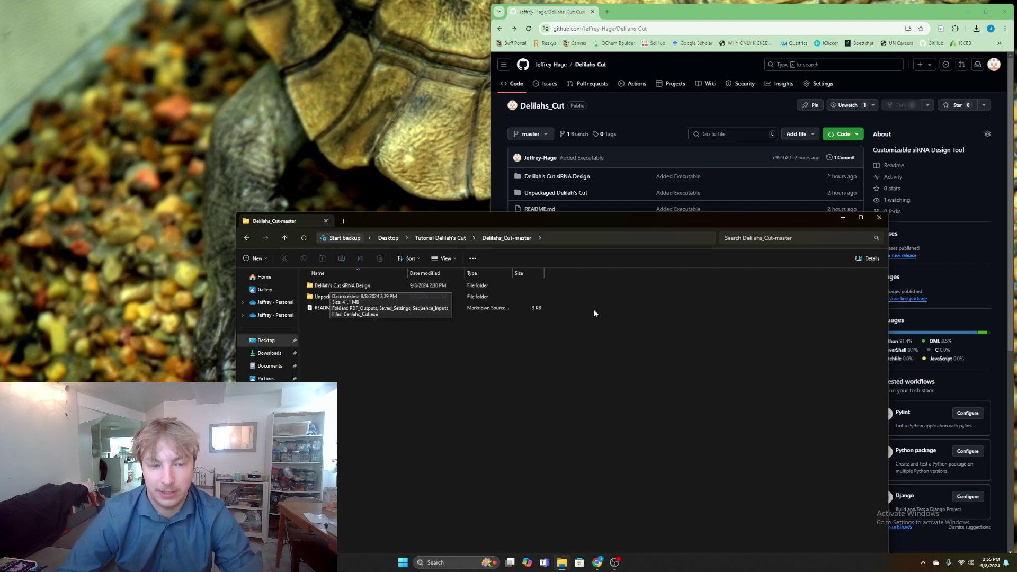
pyautogui.doubleClick(390, 286)
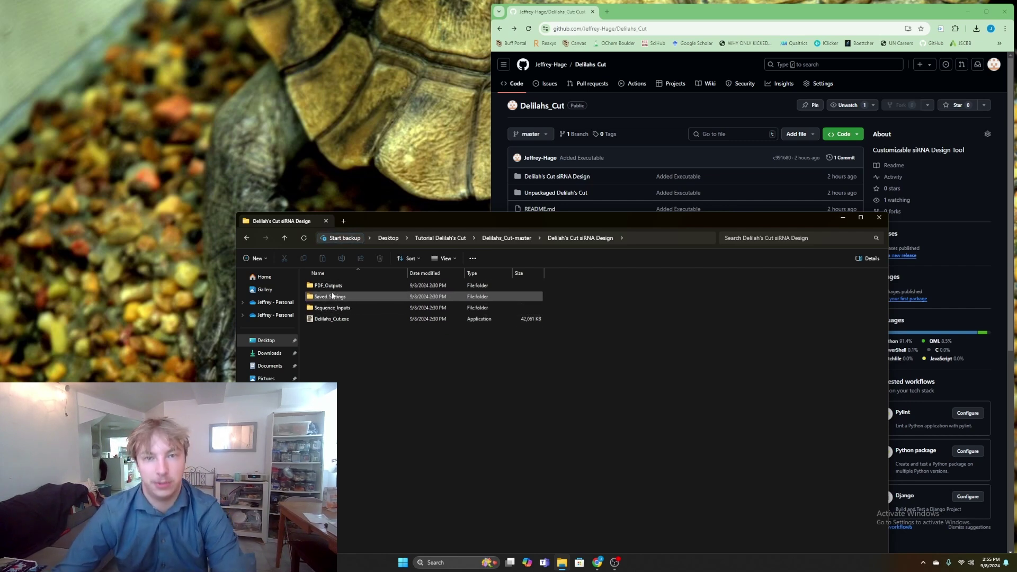
# Look at the contents of the Sequence_Inputs and Saved_Settings folders, and return to the Delilah's Cut siRNA Design folder
pyautogui.moveTo(332, 296)
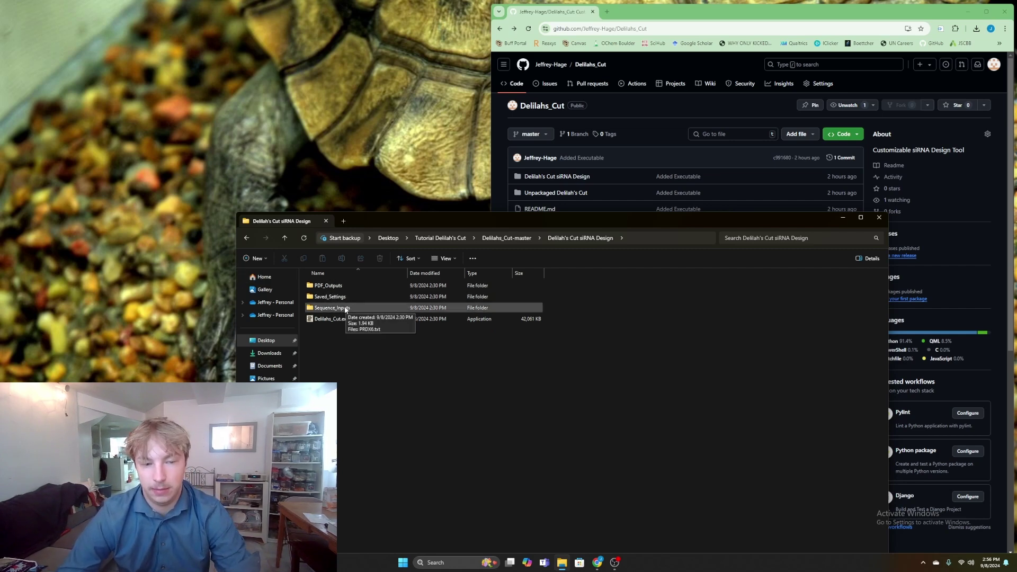
pyautogui.doubleClick(347, 309)
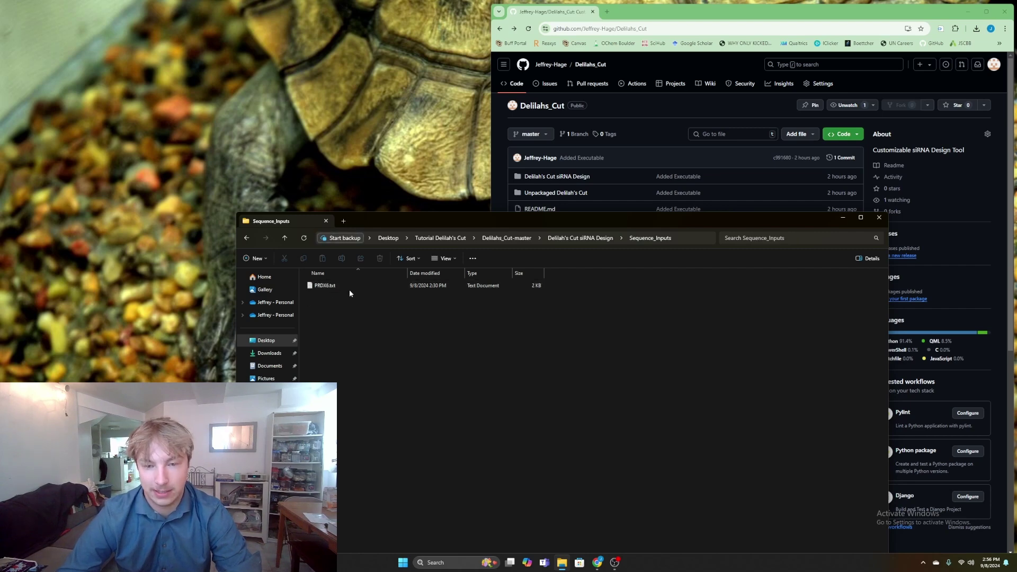
pyautogui.click(563, 239)
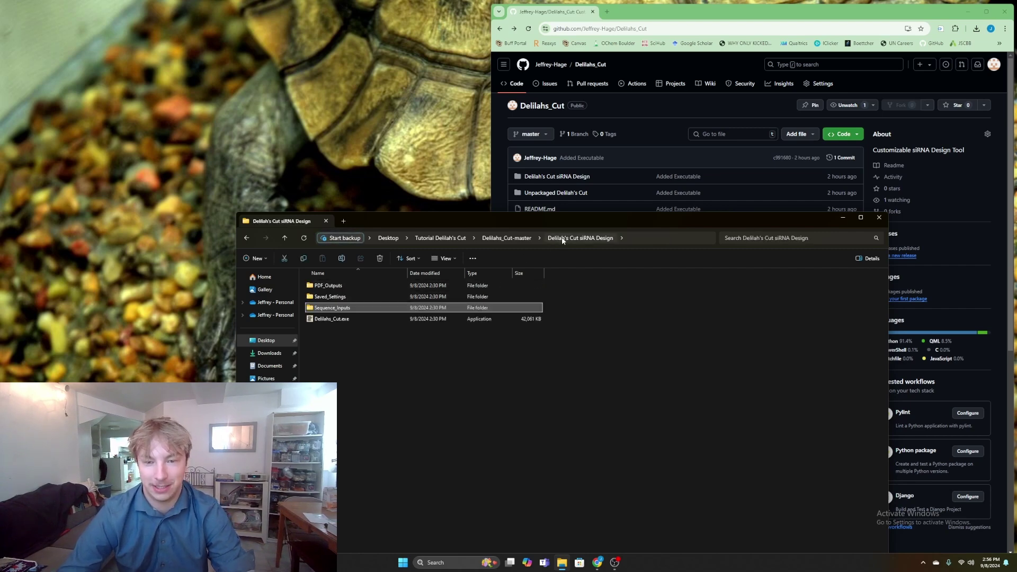
pyautogui.doubleClick(346, 298)
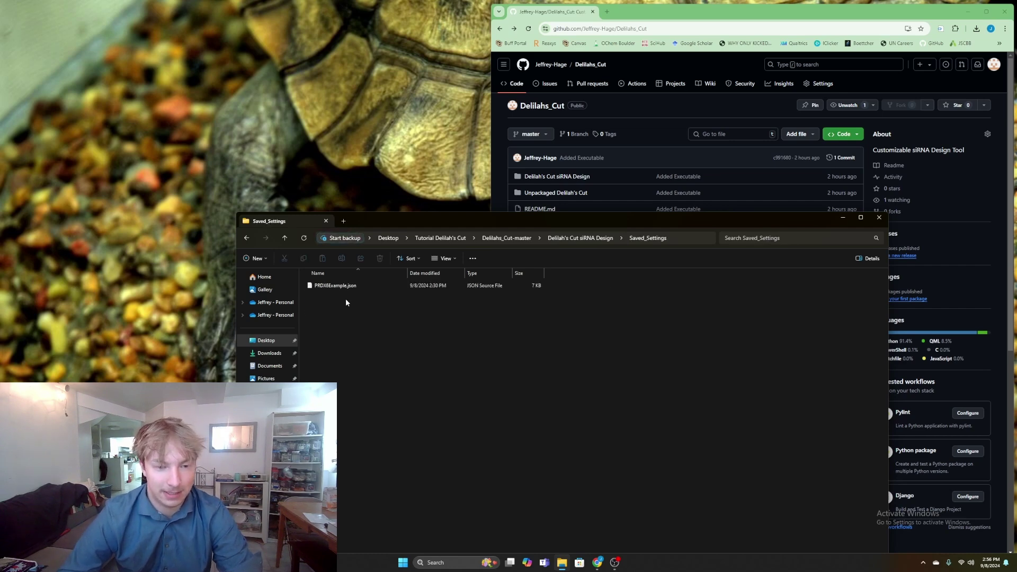
pyautogui.click(339, 286)
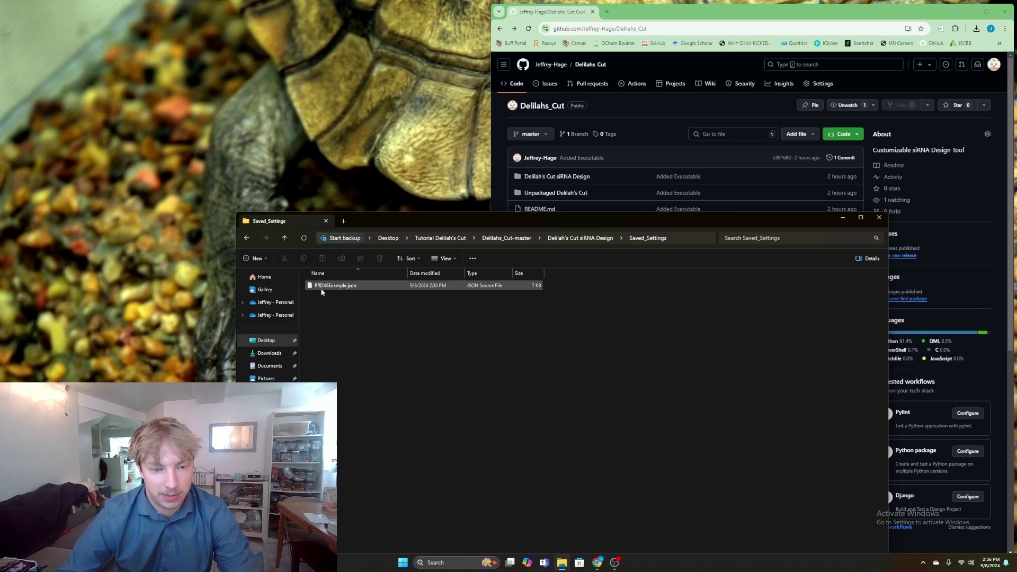
pyautogui.click(583, 239)
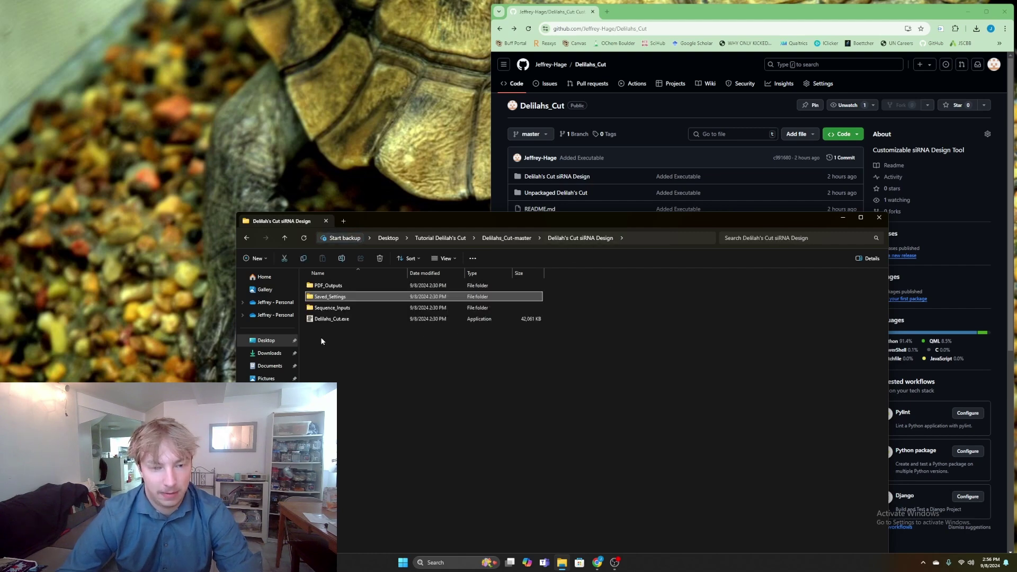
# Launch Delilahs_Cut.exe and allow it to run anyway past the SmartScreen protection
pyautogui.doubleClick(336, 319)
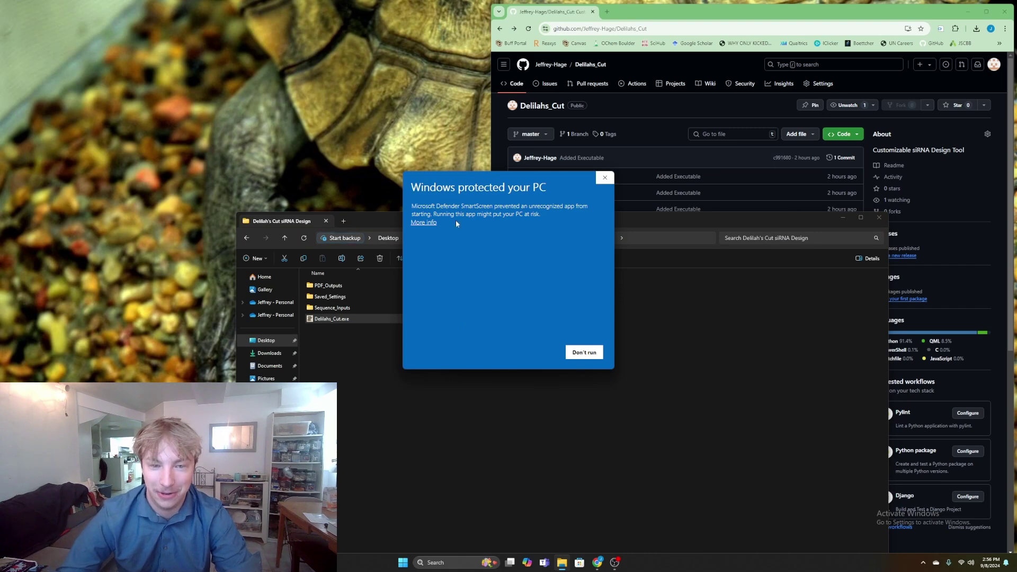
pyautogui.click(424, 223)
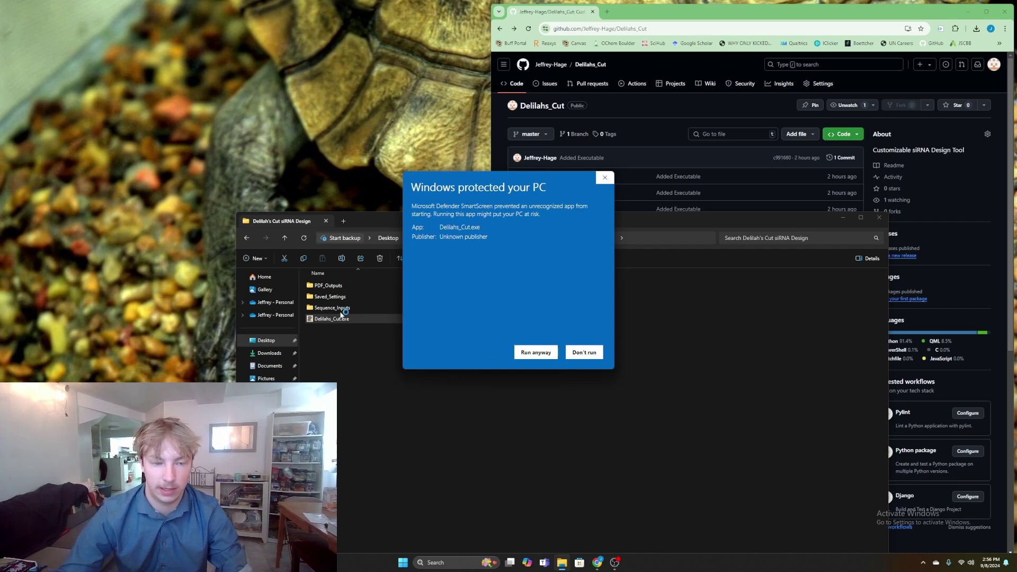
pyautogui.click(536, 352)
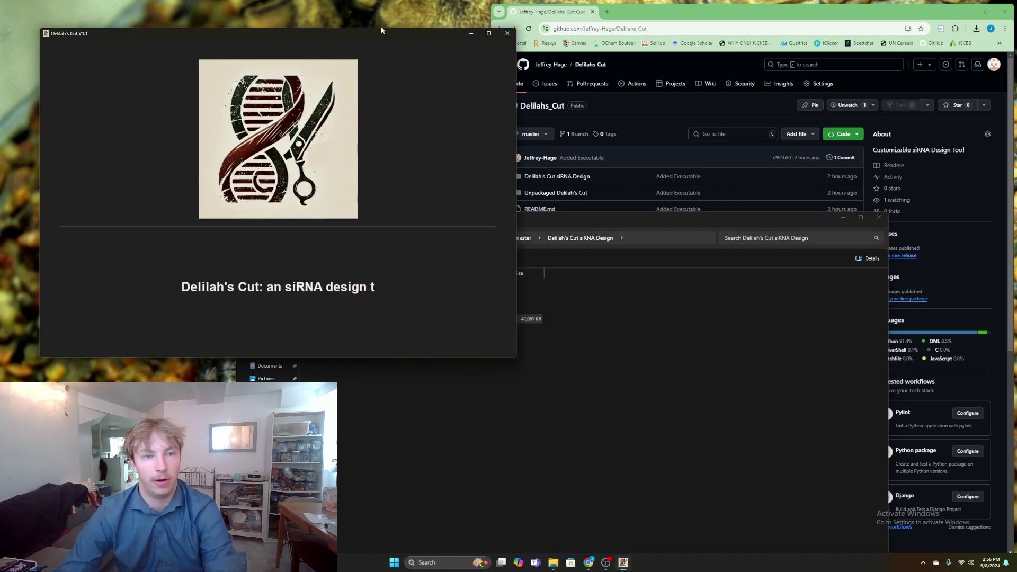
# Minimize the browser and File Explorer windows and reposition the Delilah's Cut window on the clear desktop
pyautogui.moveTo(379, 34); pyautogui.dragTo(782, 33)
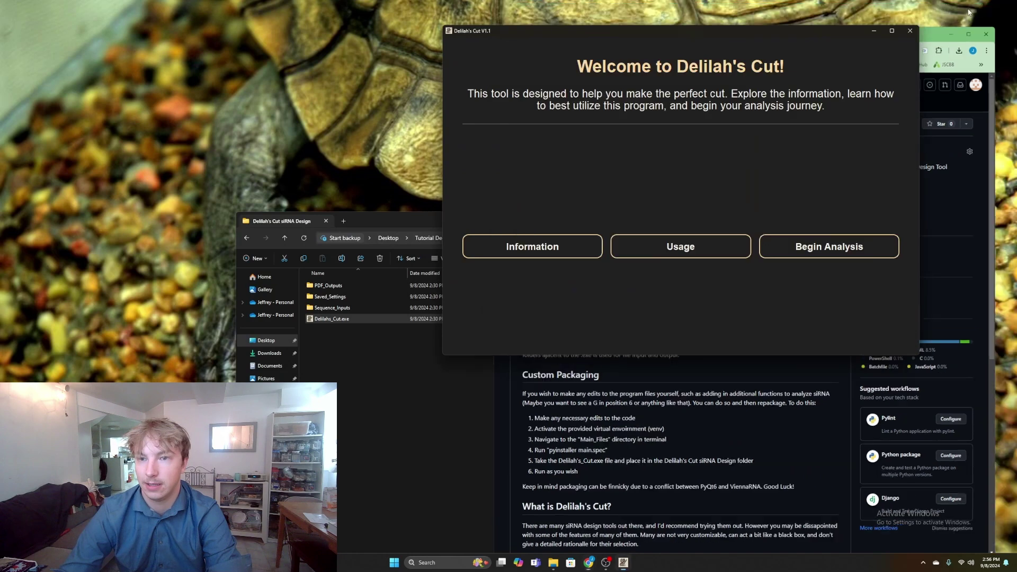
pyautogui.click(394, 220)
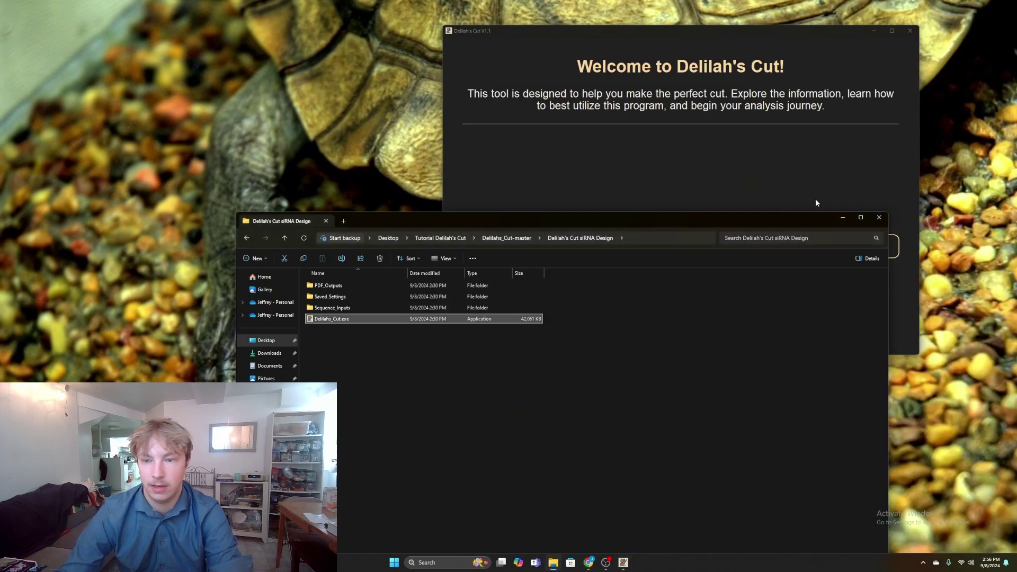
pyautogui.click(842, 218)
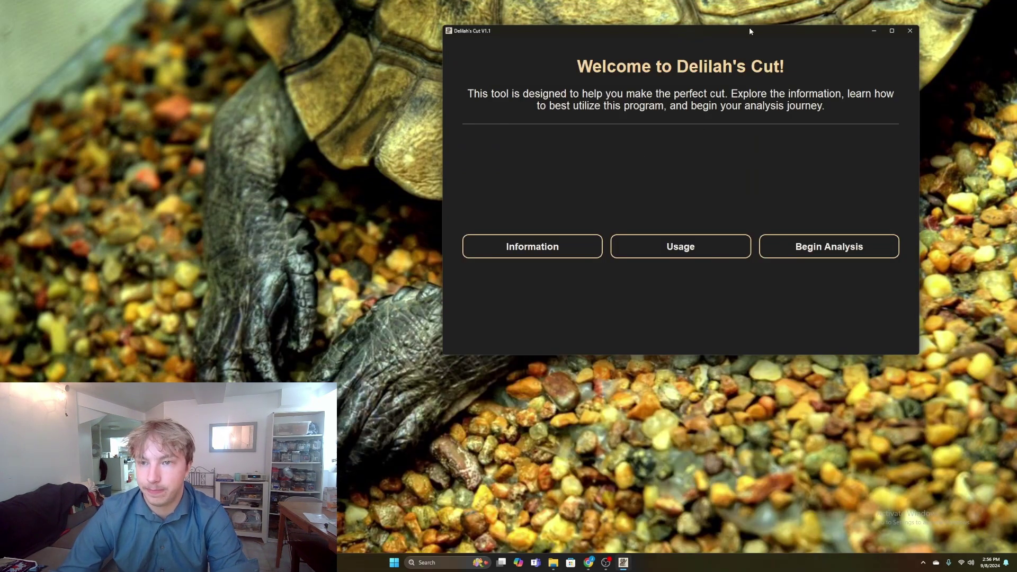
pyautogui.moveTo(749, 31); pyautogui.dragTo(783, 27)
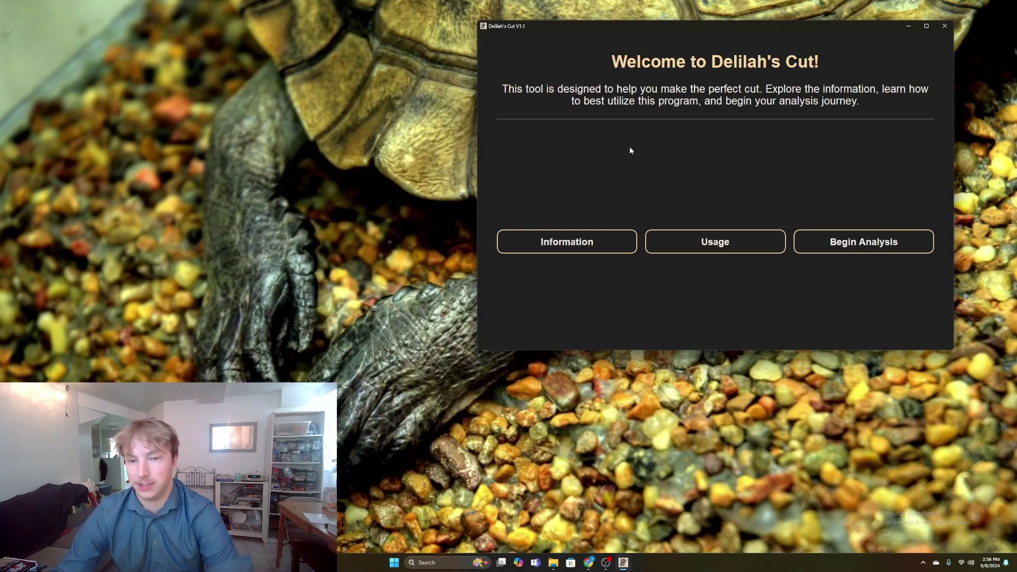
# Read through the Program Information page and return to the home page
pyautogui.click(567, 242)
pyautogui.scroll(-10, 713, 179)
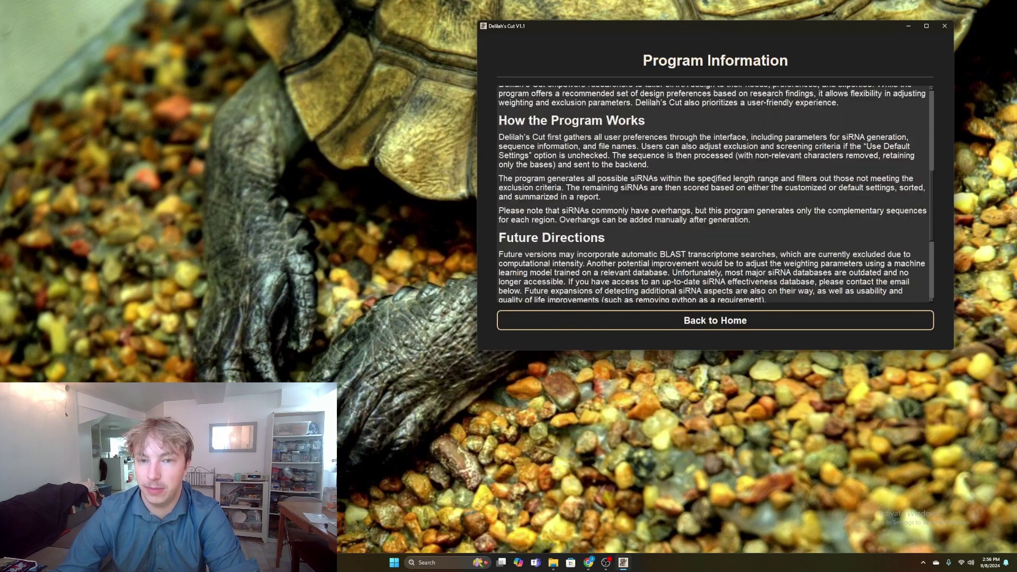
pyautogui.scroll(-5, 715, 191)
pyautogui.scroll(15, 720, 213)
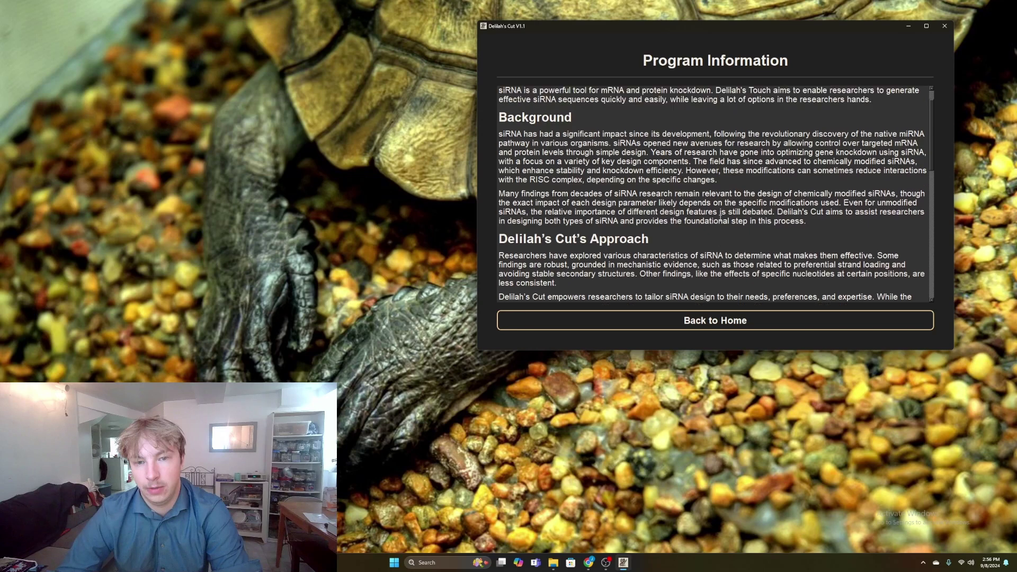
pyautogui.click(683, 320)
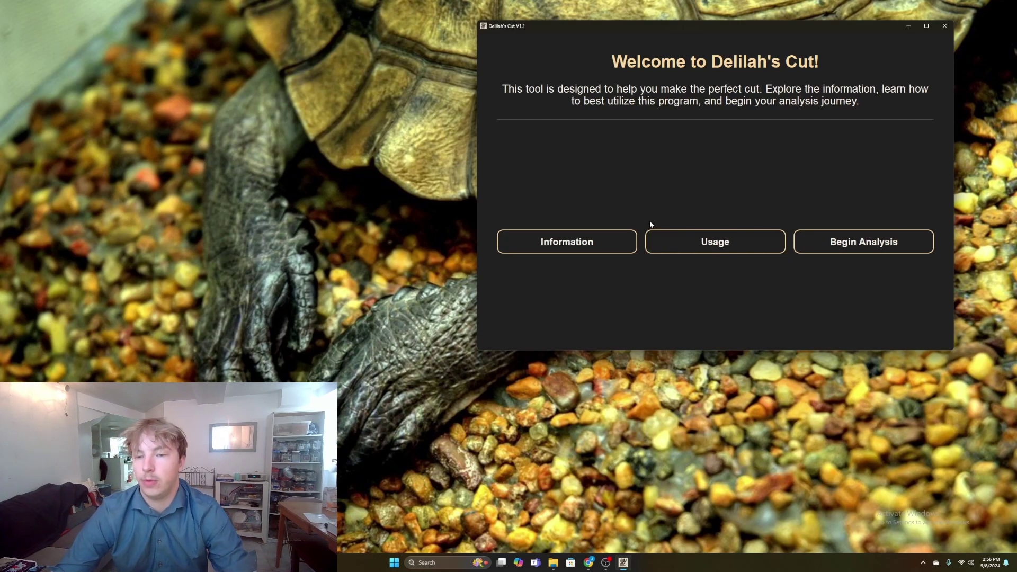
# Read through the Usage Information page, including the Results of Analysis section, and return to the home page
pyautogui.click(736, 245)
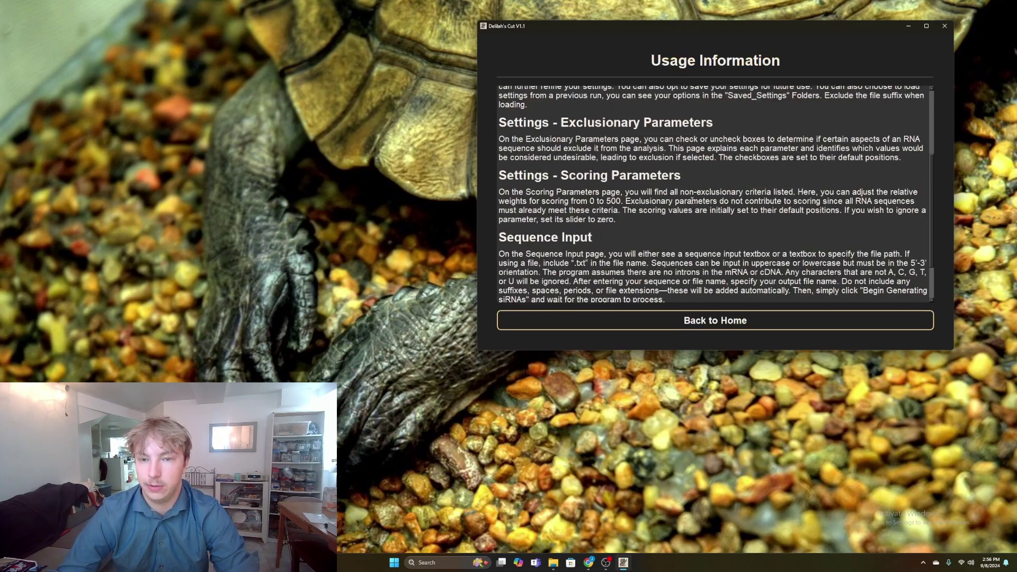
pyautogui.scroll(-2, 692, 200)
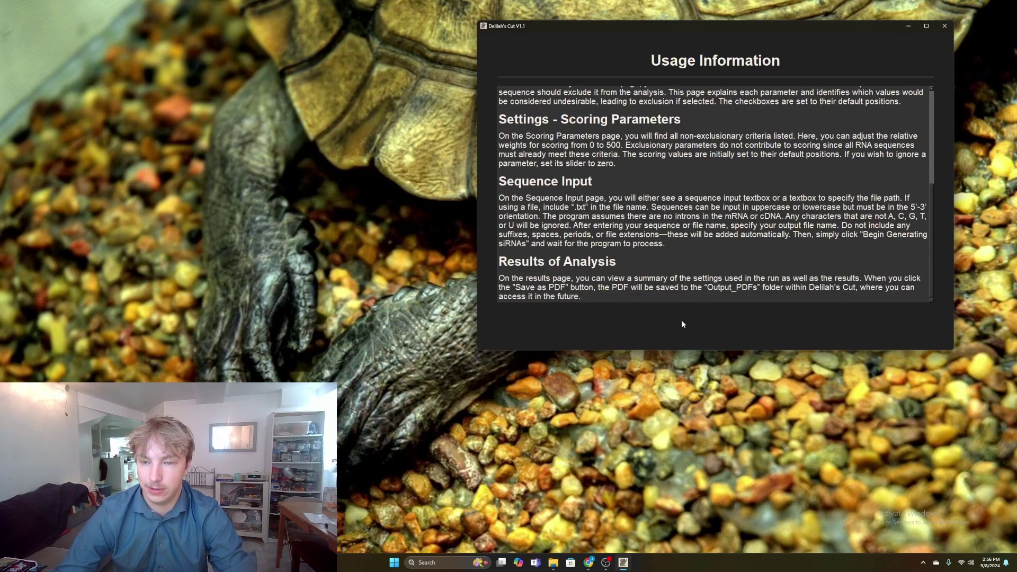
pyautogui.click(681, 322)
# Begin an analysis and review all the options on the Basic Parameters settings page
pyautogui.click(858, 242)
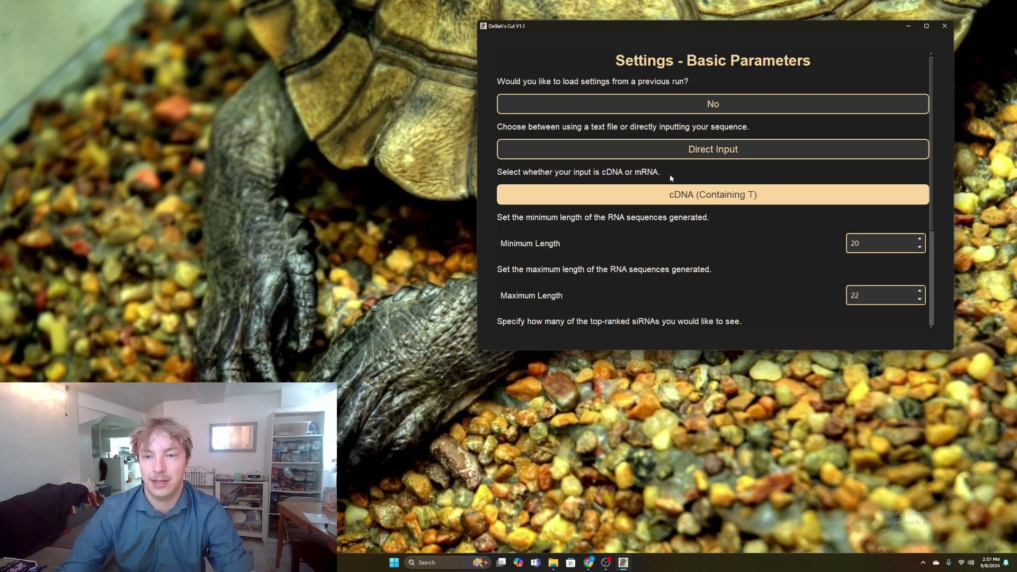
pyautogui.scroll(-3, 669, 173)
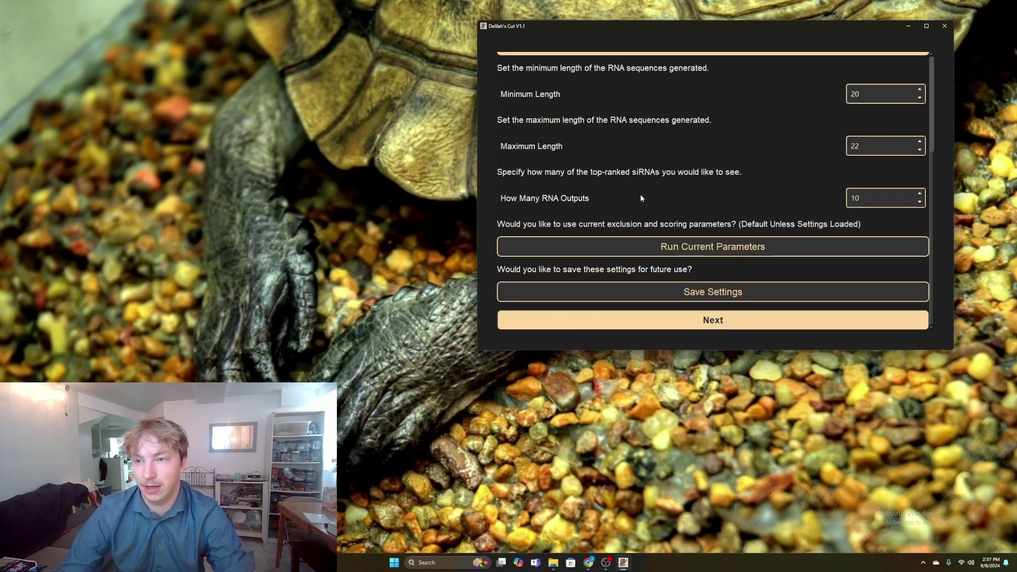
pyautogui.scroll(2, 636, 191)
pyautogui.scroll(-2, 641, 198)
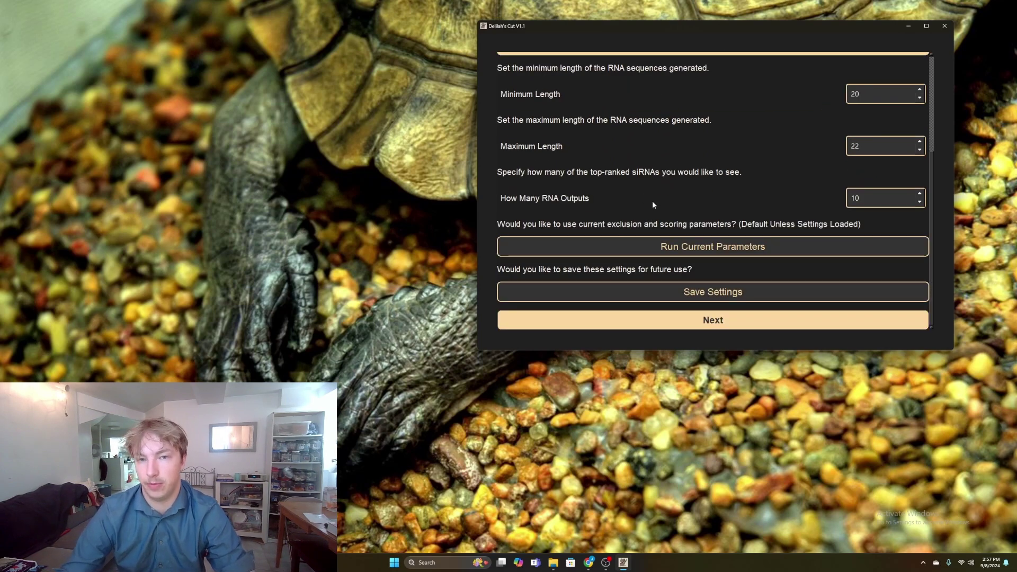
pyautogui.scroll(2, 652, 205)
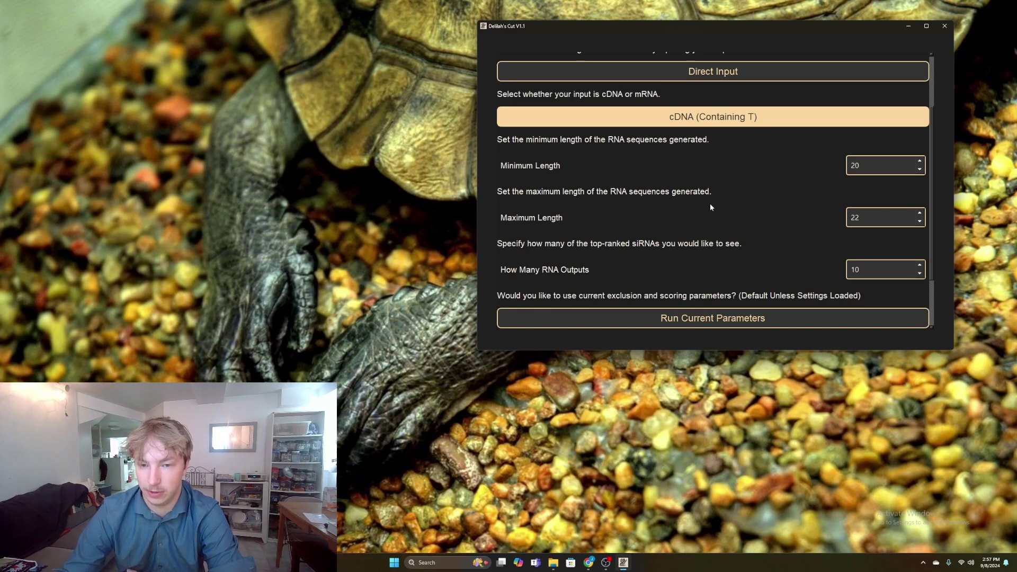
pyautogui.scroll(-2, 749, 205)
pyautogui.scroll(4, 715, 199)
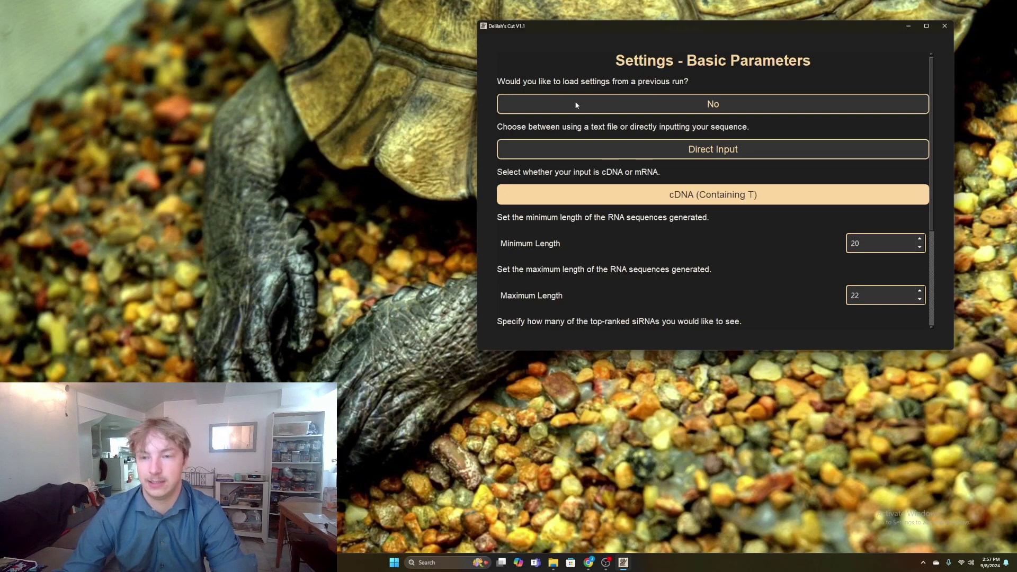
# Choose to load settings from a previous run and lower the minimum RNA sequence length to 16
pyautogui.click(591, 110)
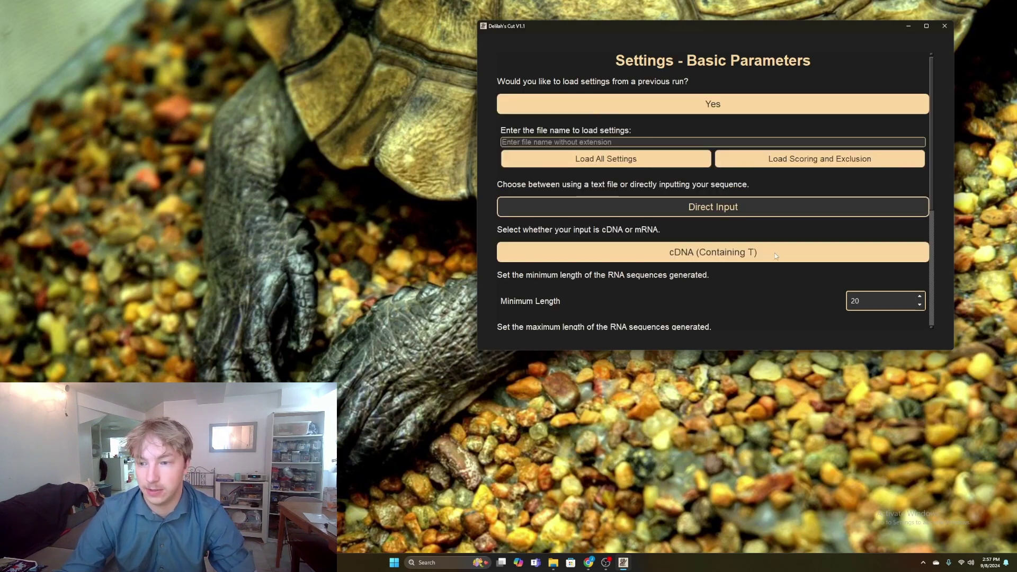
pyautogui.scroll(-1, 774, 252)
pyautogui.click(920, 235)
pyautogui.click(920, 235)
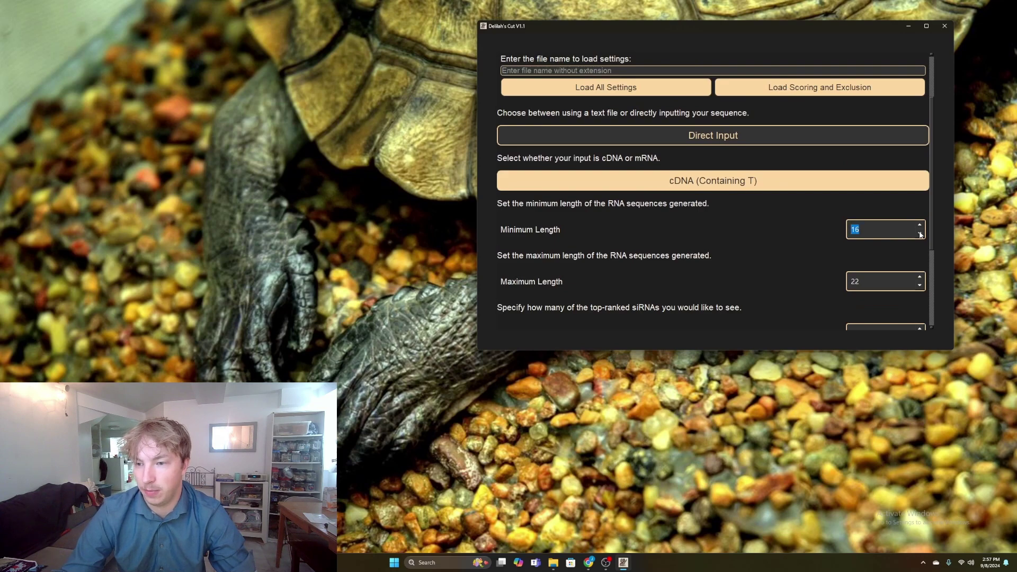
# Switch to File Explorer and open the Saved_Settings folder to find the name of the saved settings file
pyautogui.click(920, 277)
pyautogui.scroll(1, 855, 253)
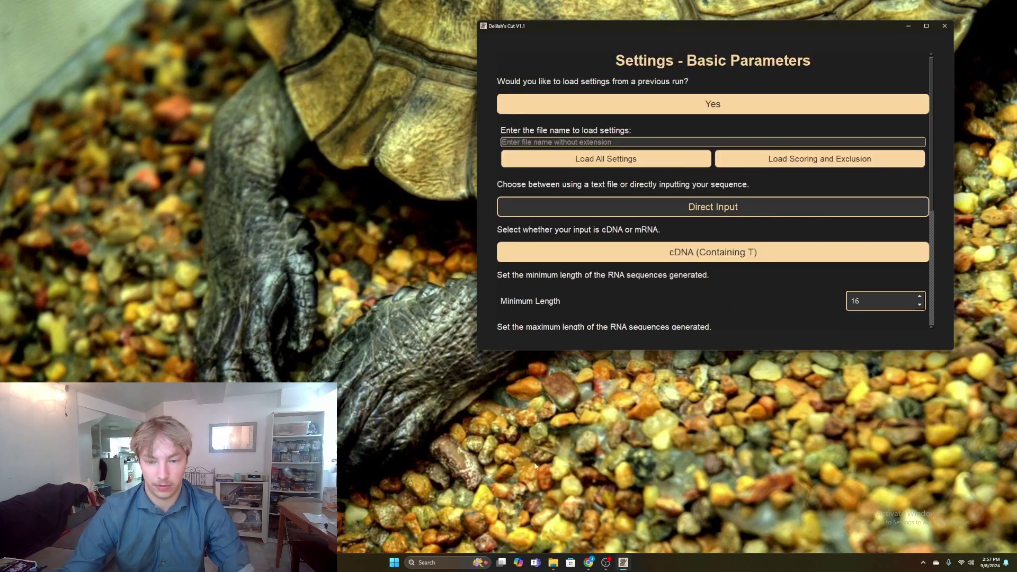
pyautogui.click(553, 562)
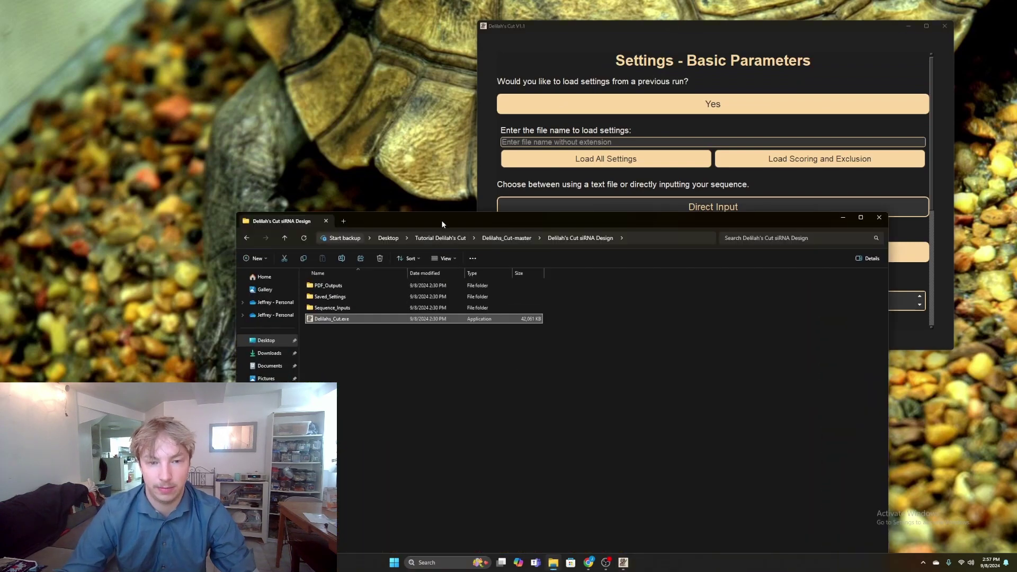
pyautogui.moveTo(440, 220); pyautogui.dragTo(618, 189)
pyautogui.doubleClick(547, 266)
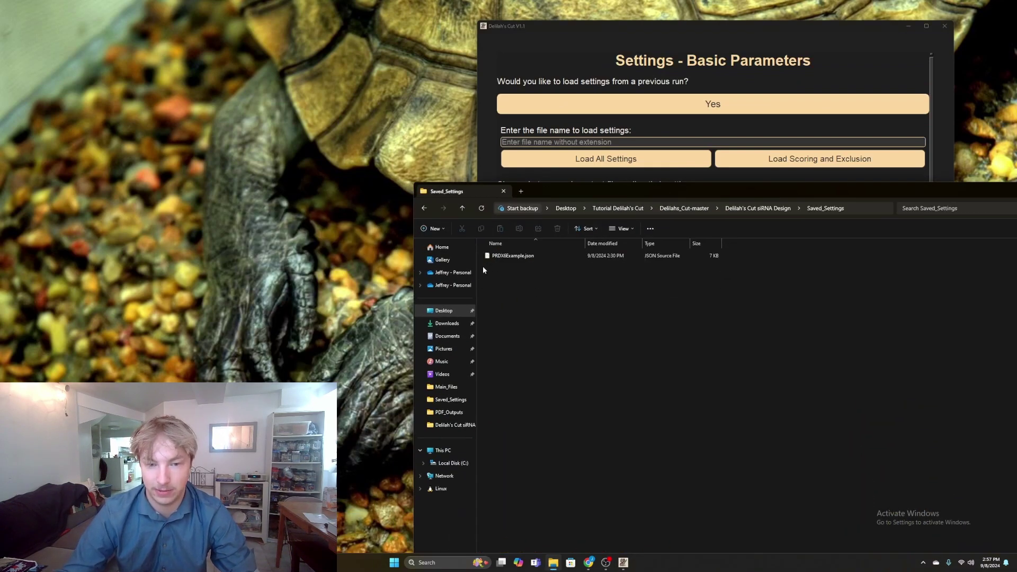
# In Delilah's Cut, load all settings from the saved file PRDX6Example
pyautogui.click(572, 141)
pyautogui.write('PRD')
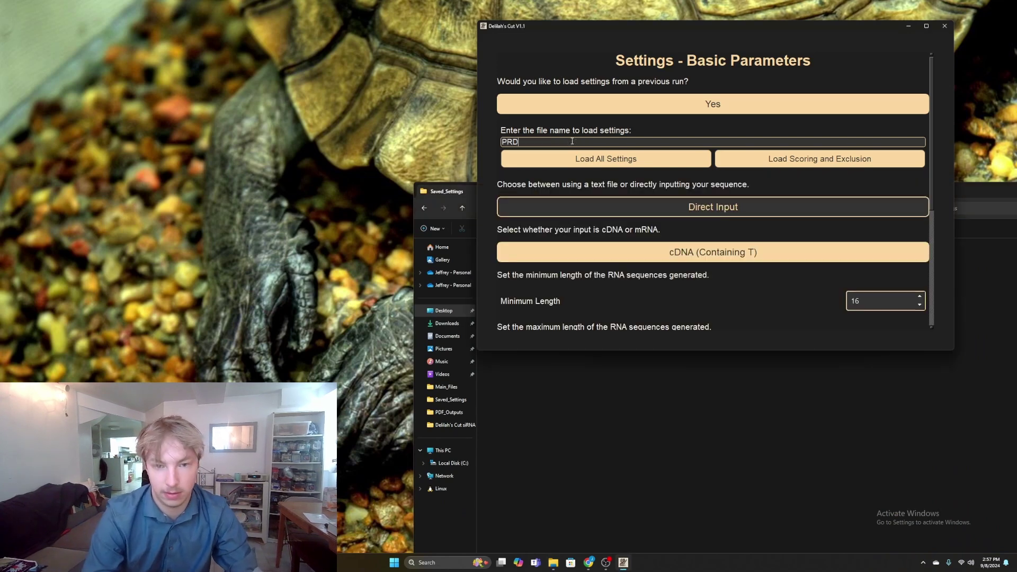
pyautogui.write('X6E')
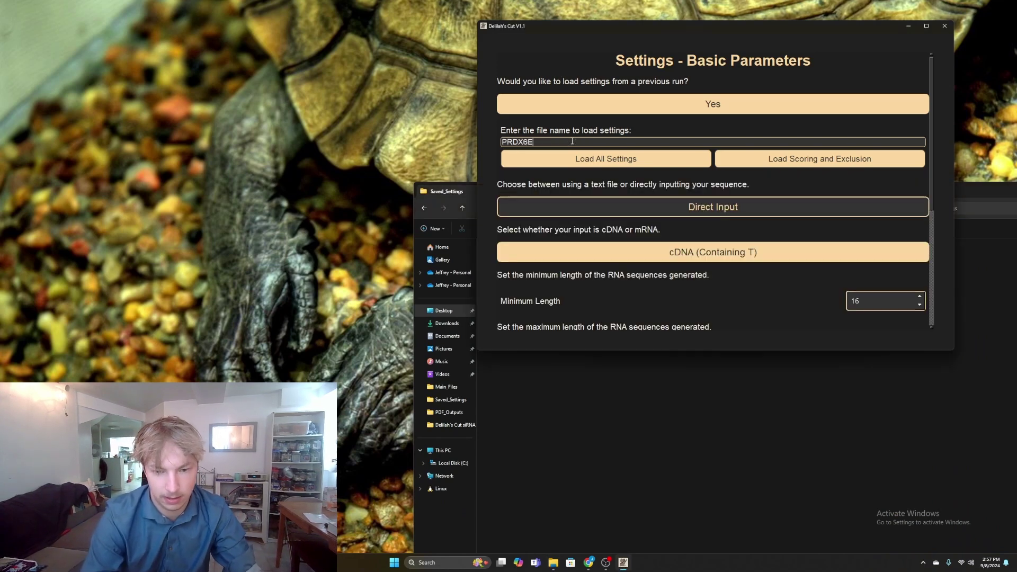
pyautogui.write('xample')
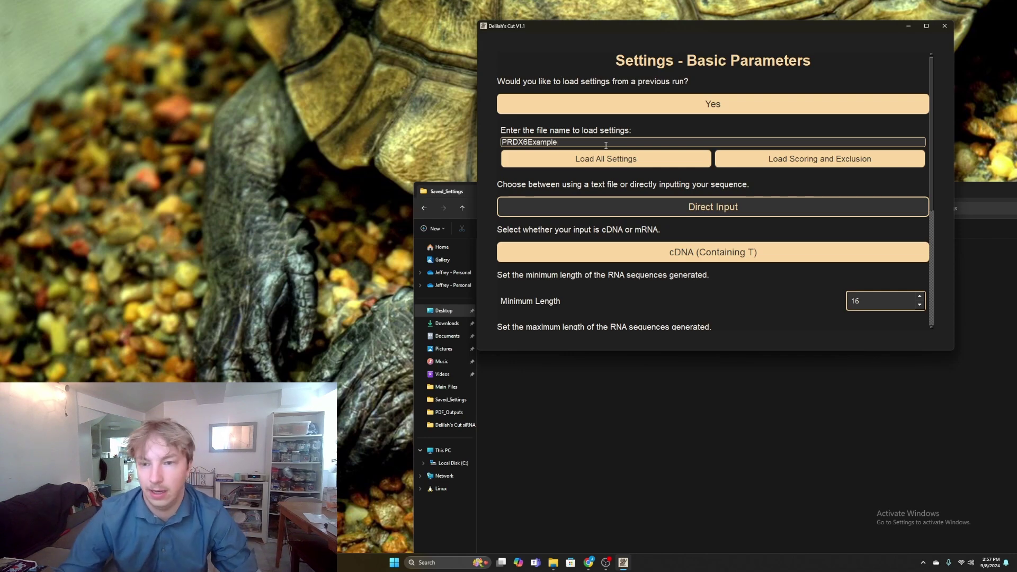
pyautogui.click(643, 160)
pyautogui.scroll(-2, 848, 282)
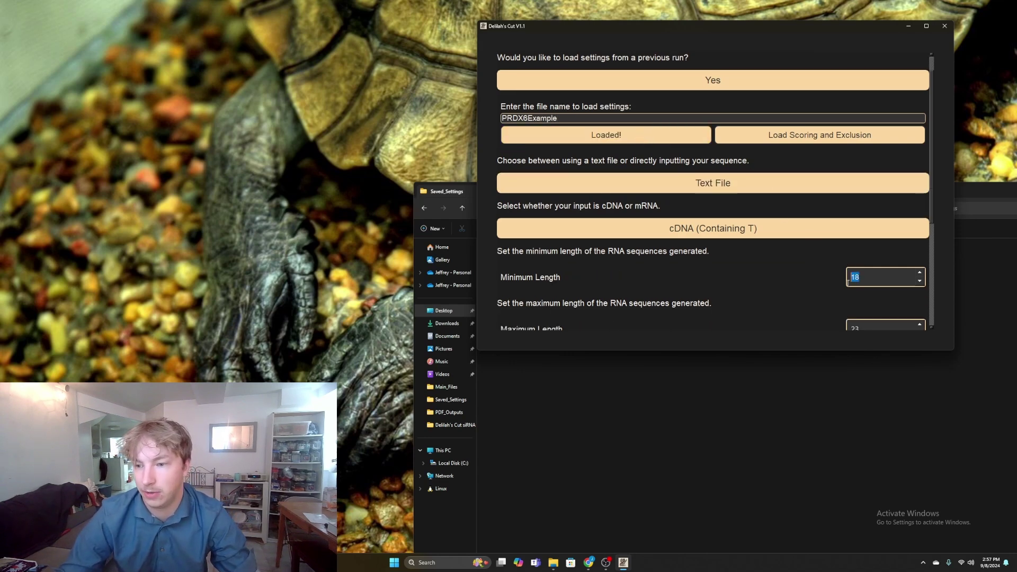
# Review the loaded basic parameters and set the minimum RNA sequence length to 17
pyautogui.scroll(-5, 773, 278)
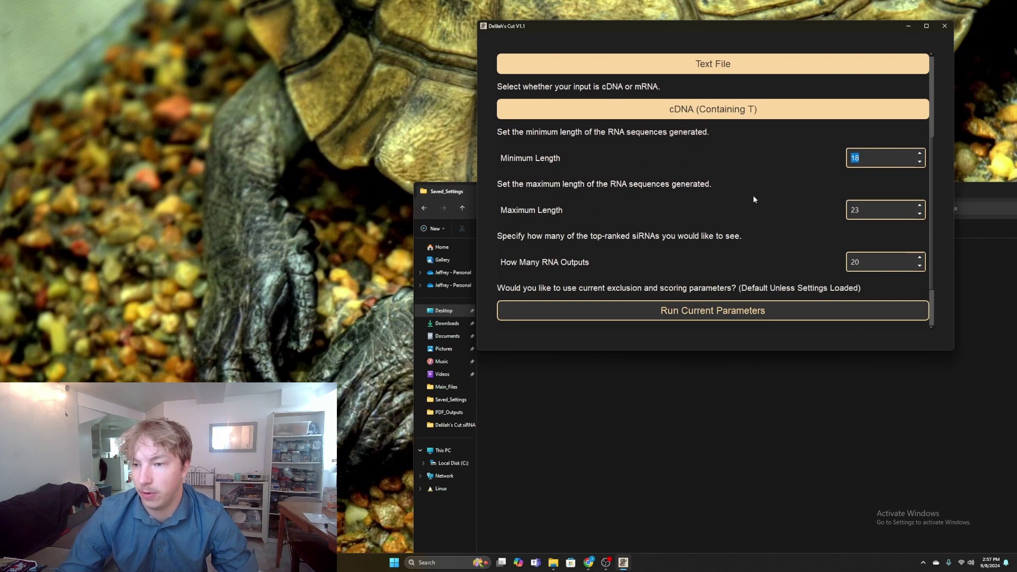
pyautogui.scroll(1, 765, 201)
pyautogui.scroll(-1, 860, 182)
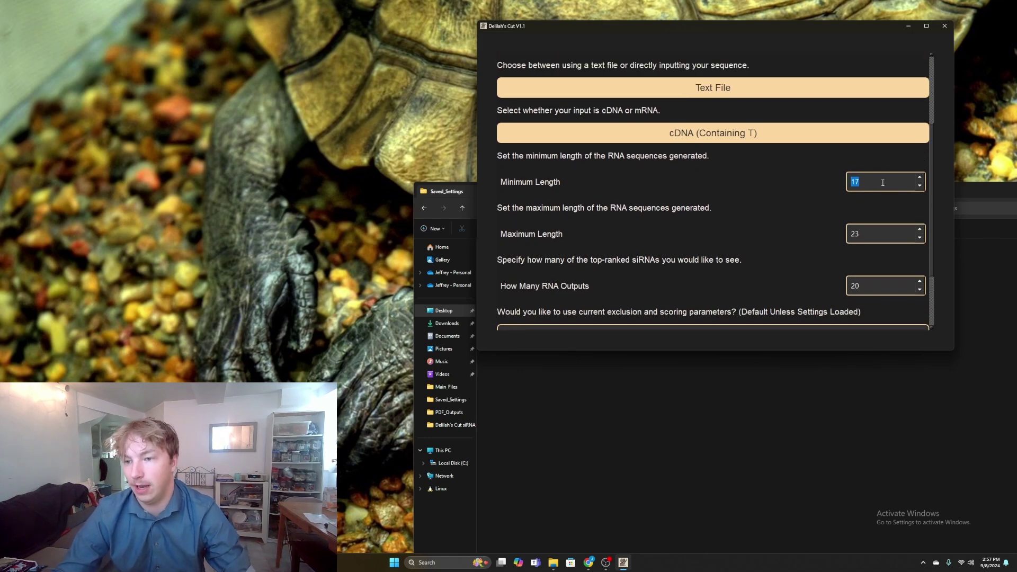
pyautogui.scroll(1, 816, 225)
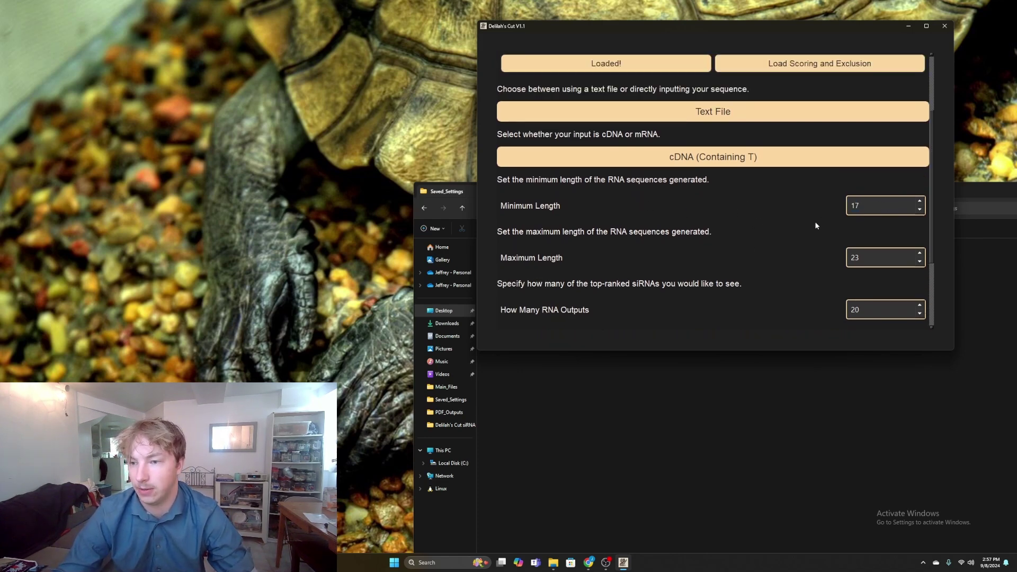
pyautogui.scroll(-2, 636, 204)
pyautogui.scroll(2, 657, 211)
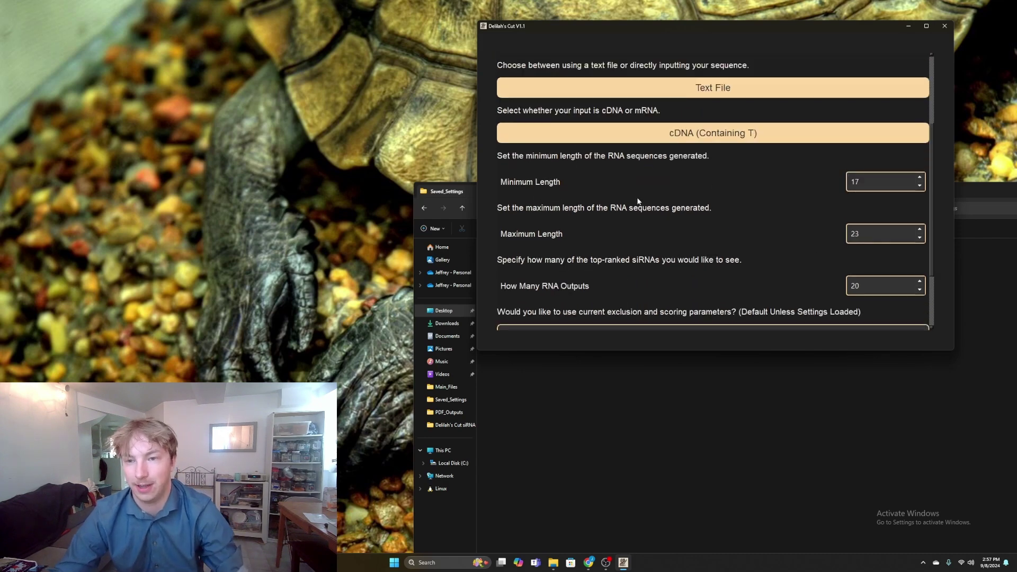
pyautogui.scroll(2, 664, 214)
pyautogui.scroll(1, 689, 190)
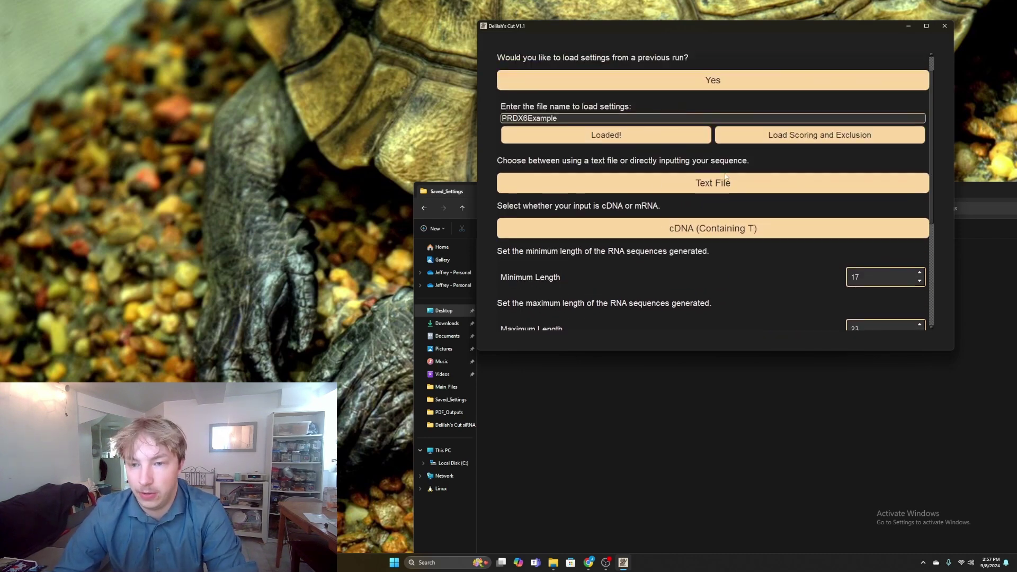
# Toggle the sequence source between Direct Input and Text File, leaving it on Text File
pyautogui.click(699, 183)
pyautogui.click(699, 184)
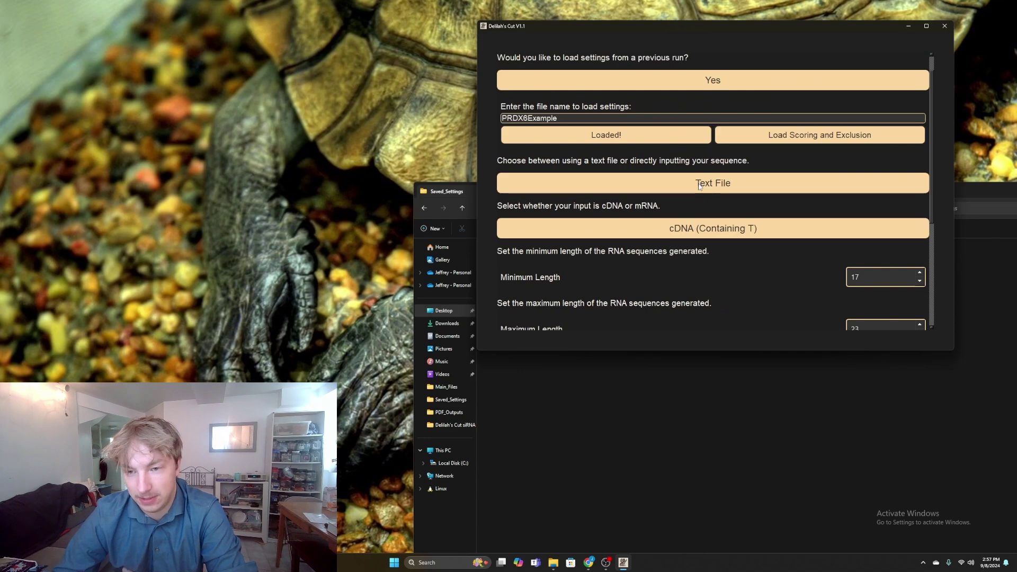
pyautogui.click(699, 183)
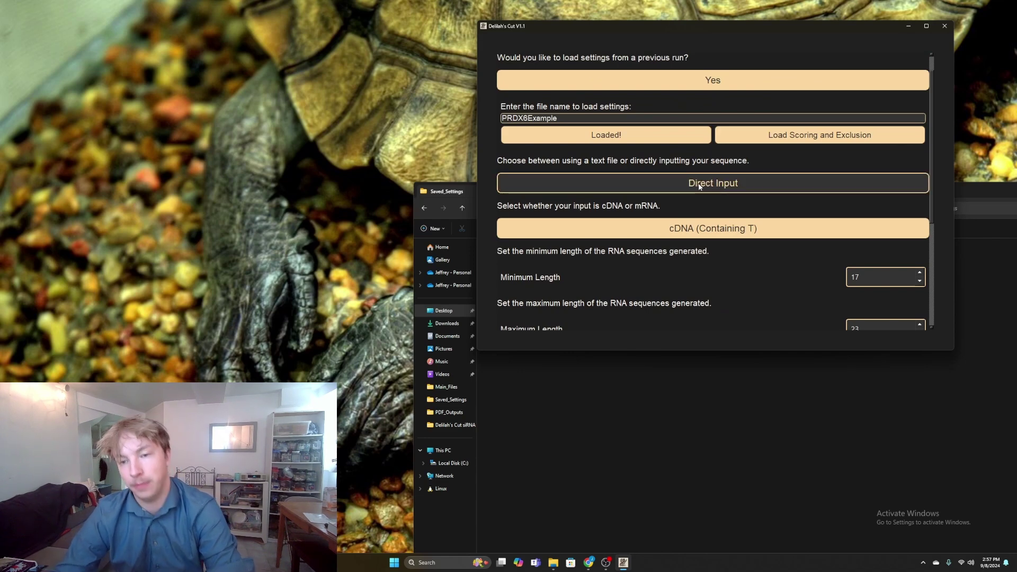
pyautogui.click(699, 185)
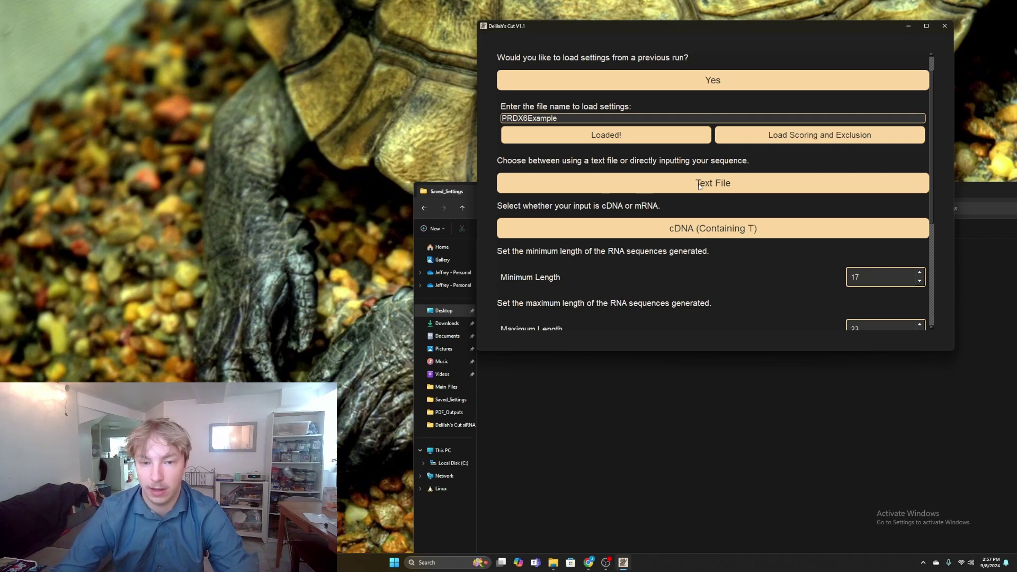
pyautogui.click(699, 187)
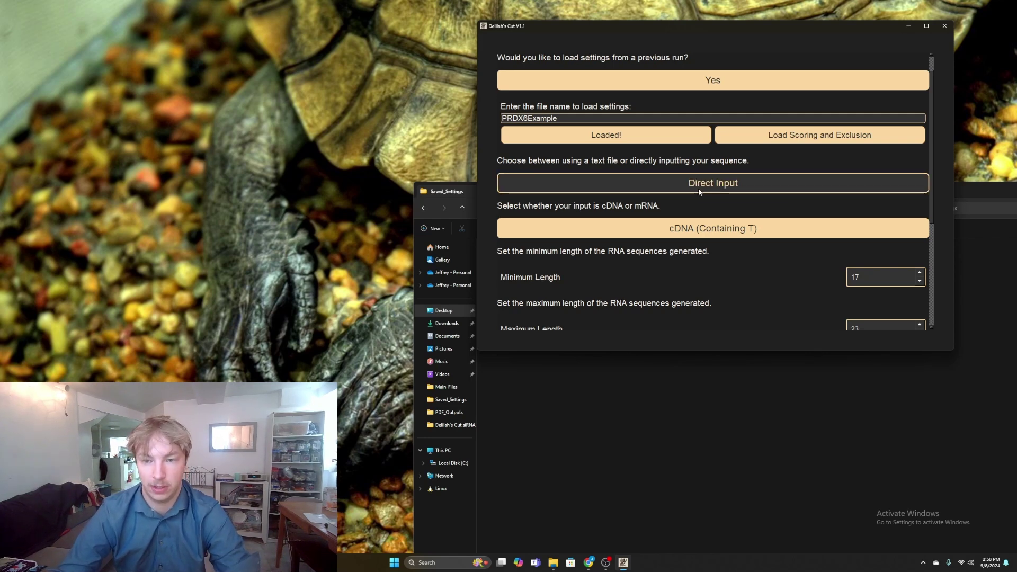
pyautogui.click(694, 190)
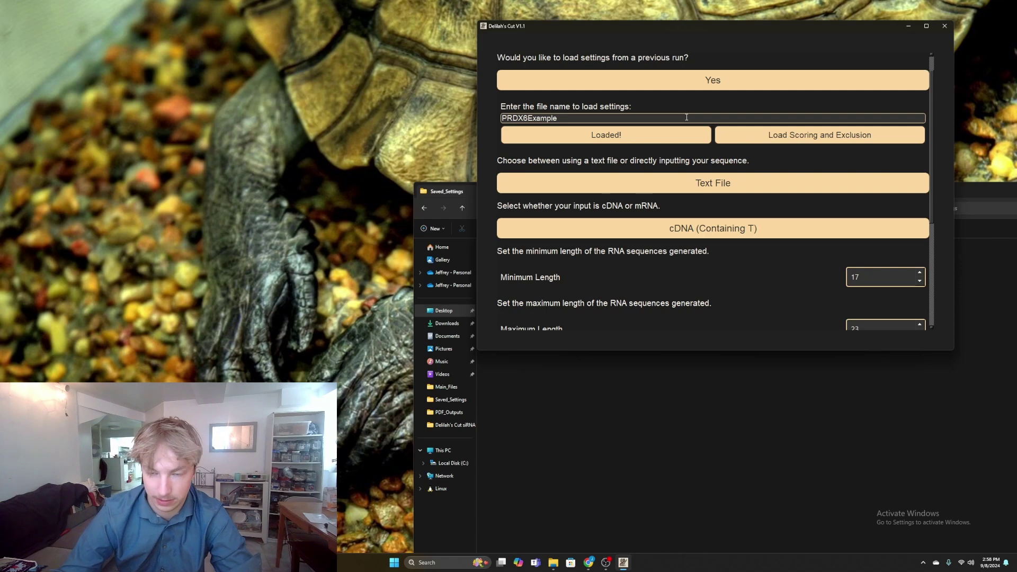
# View the contents of the Sequence_Inputs folder in File Explorer, and return to the settings with Text File selected
pyautogui.click(593, 412)
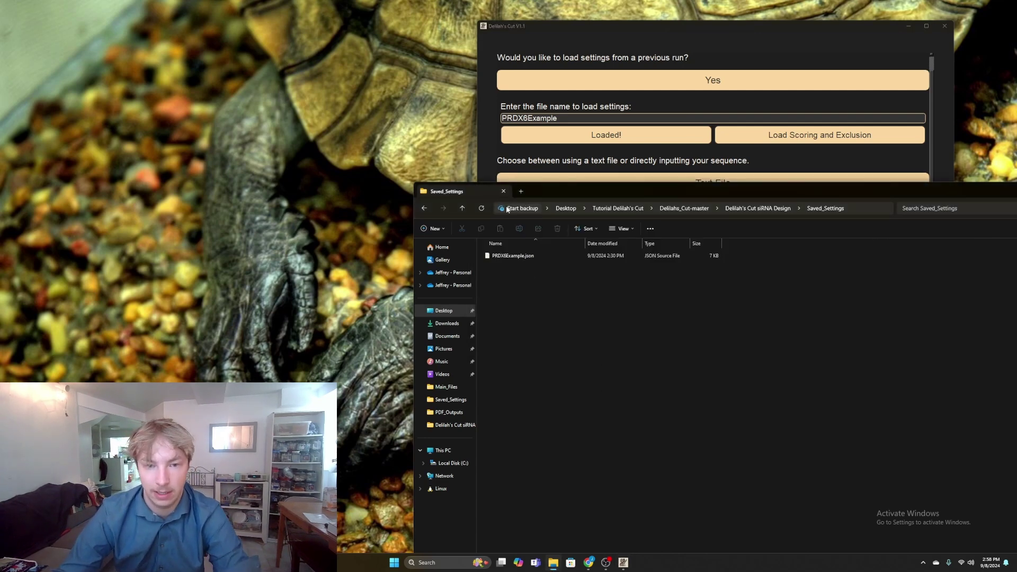
pyautogui.click(758, 208)
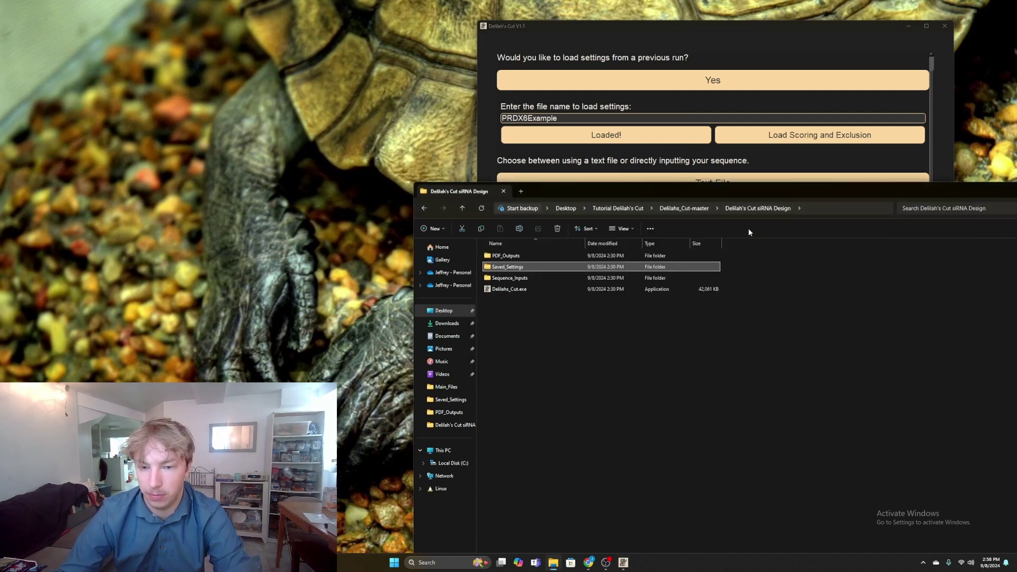
pyautogui.doubleClick(551, 277)
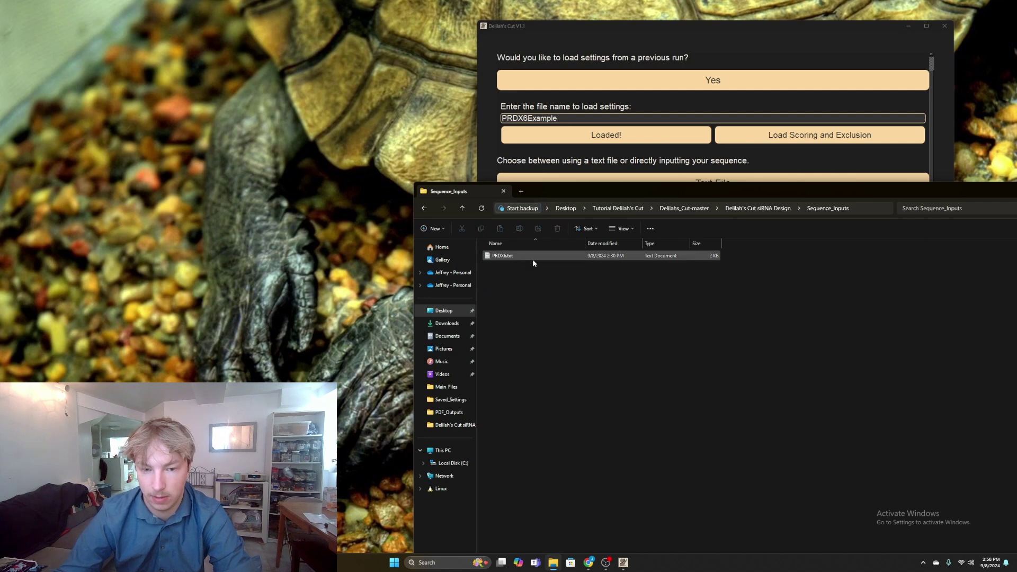
pyautogui.click(751, 179)
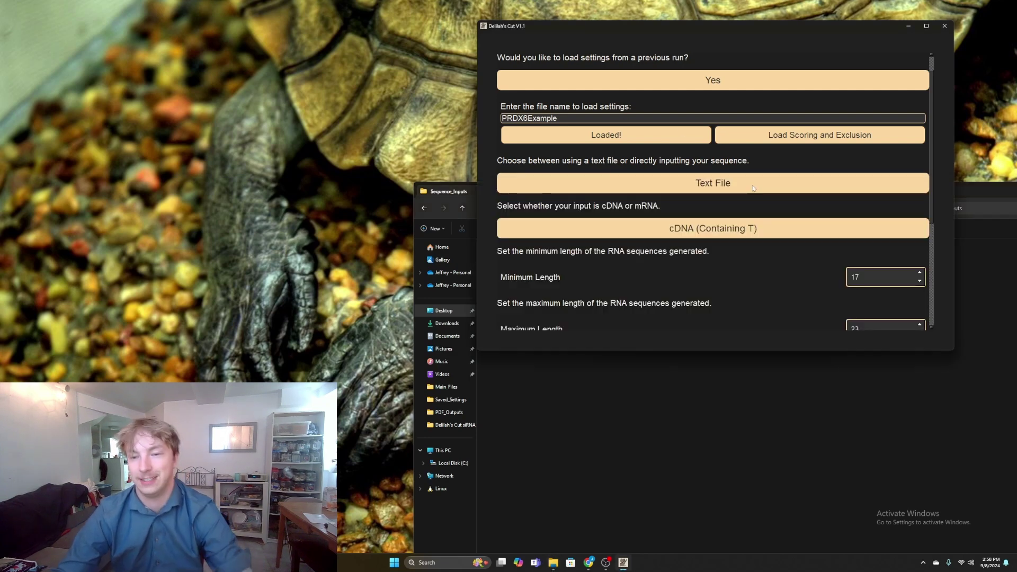
pyautogui.click(750, 185)
pyautogui.click(750, 184)
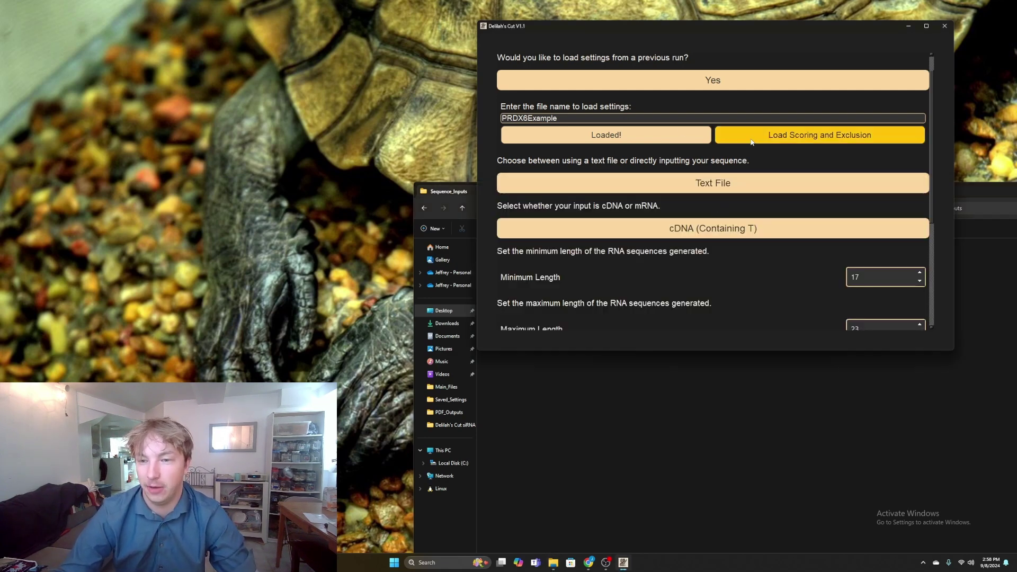
# Toggle the sequence type between cDNA and mRNA, ending on mRNA (Containing U)
pyautogui.scroll(-1, 699, 254)
pyautogui.click(659, 188)
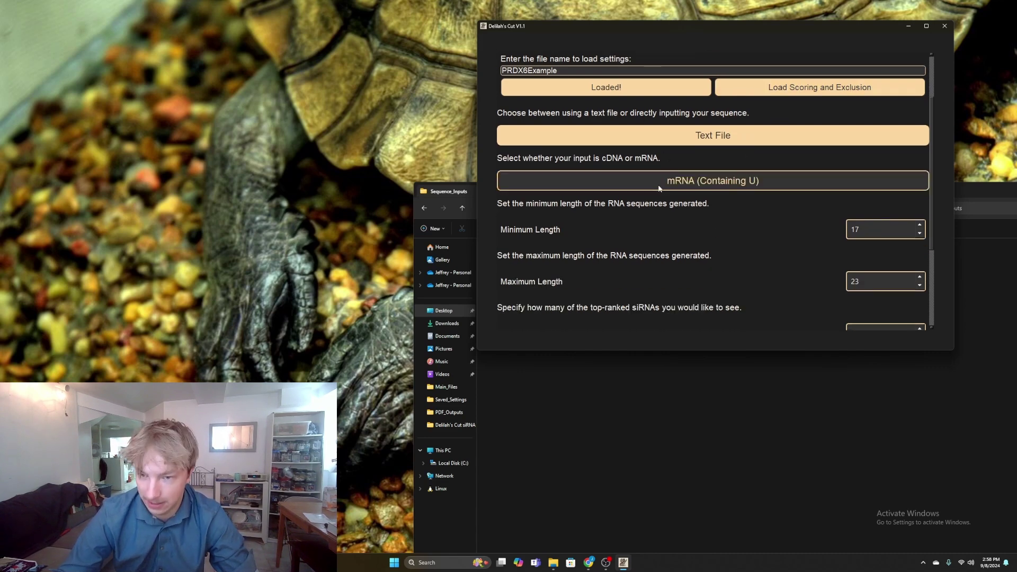
pyautogui.click(660, 189)
pyautogui.scroll(-2, 666, 212)
pyautogui.scroll(1, 666, 212)
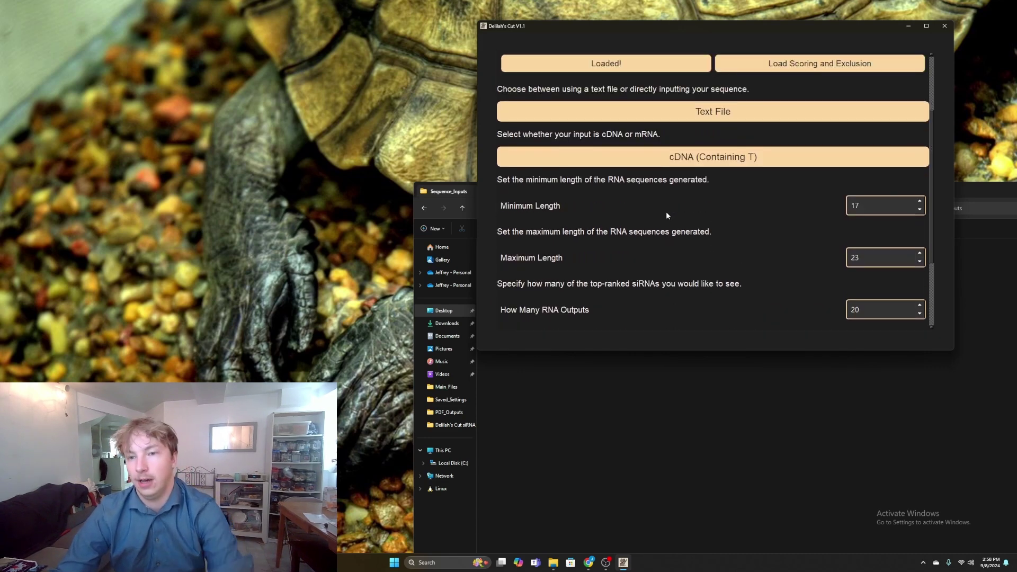
pyautogui.click(665, 165)
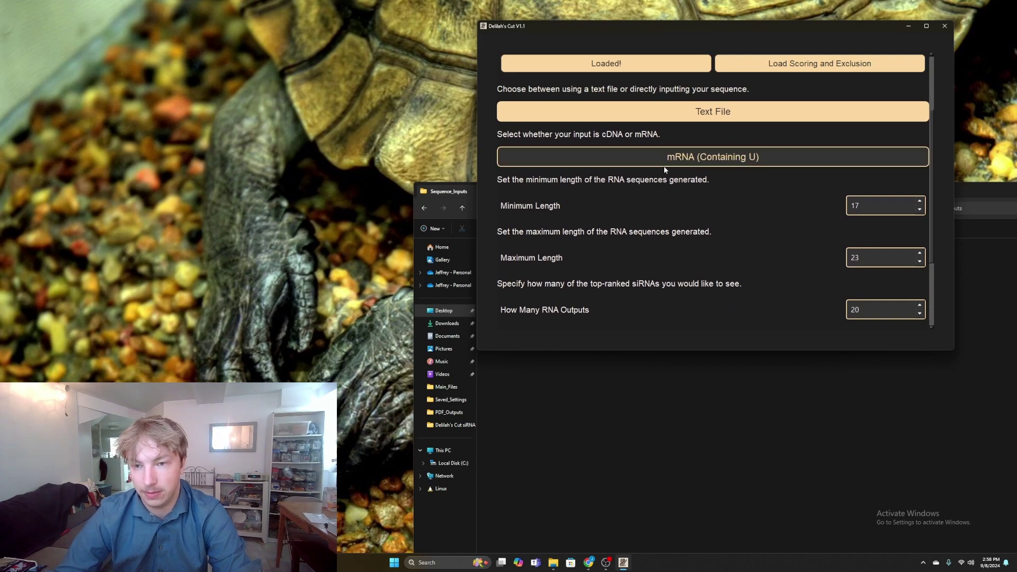
pyautogui.click(666, 166)
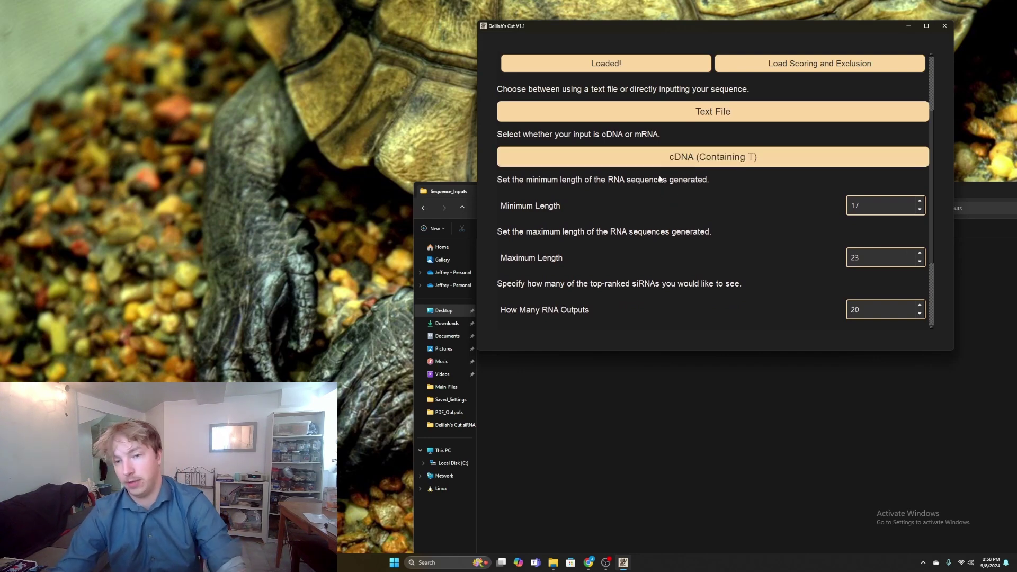
pyautogui.click(660, 162)
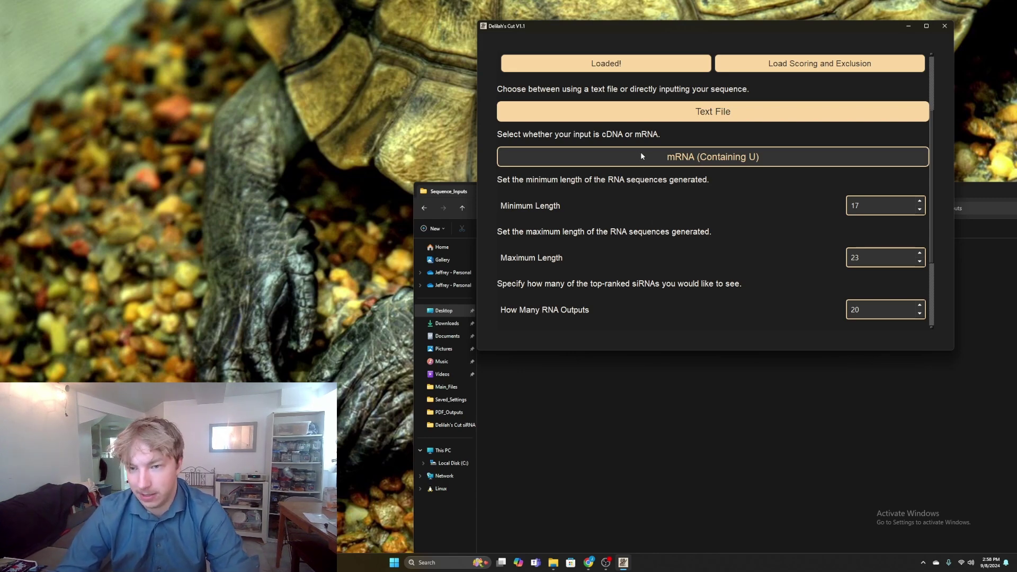
# Review the remaining basic parameters and set the sequence type back to cDNA (Containing T)
pyautogui.scroll(-1, 666, 229)
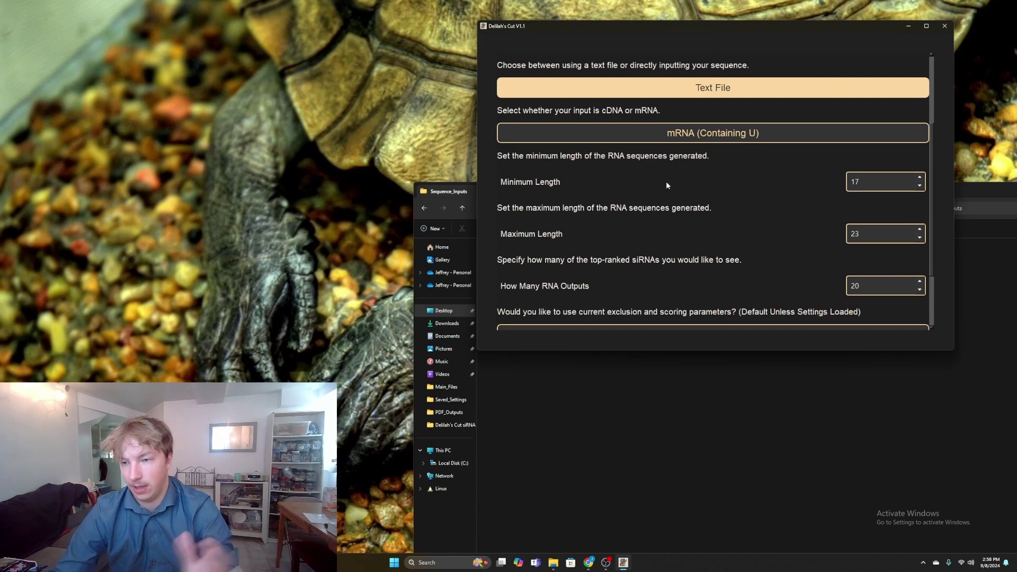
pyautogui.scroll(-2, 668, 196)
pyautogui.scroll(1, 664, 206)
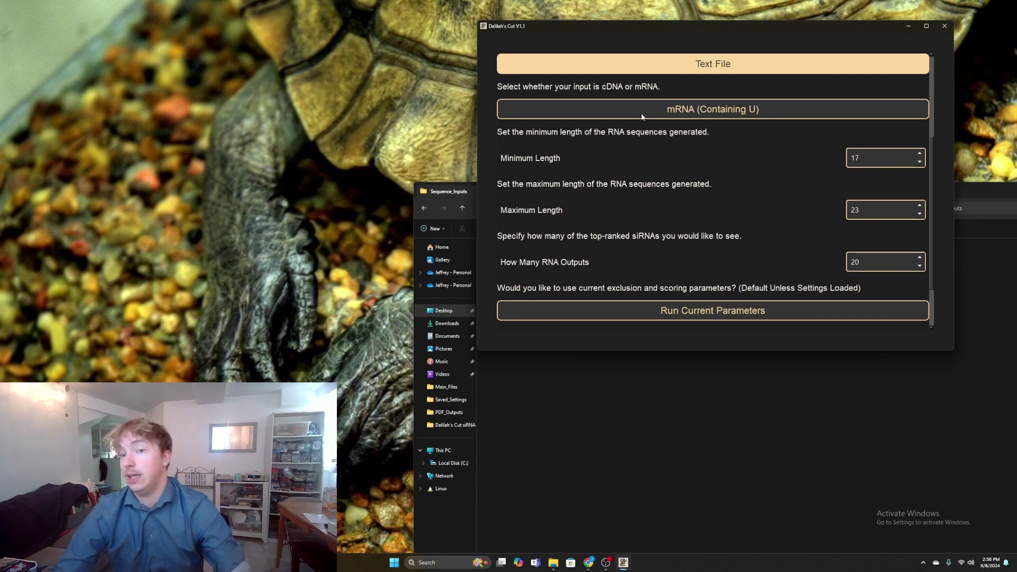
pyautogui.scroll(-3, 670, 149)
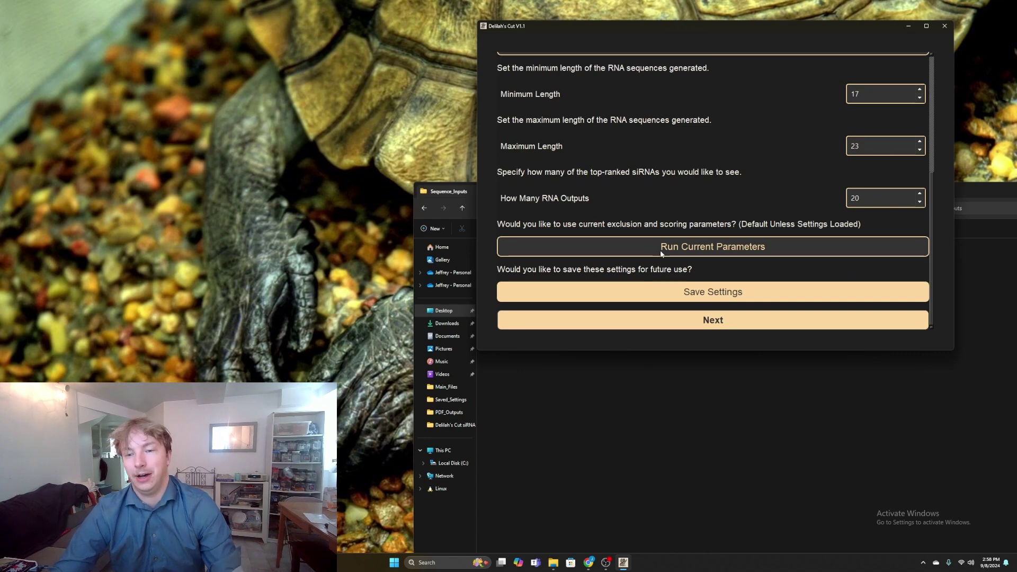
pyautogui.scroll(5, 669, 212)
pyautogui.scroll(-5, 688, 227)
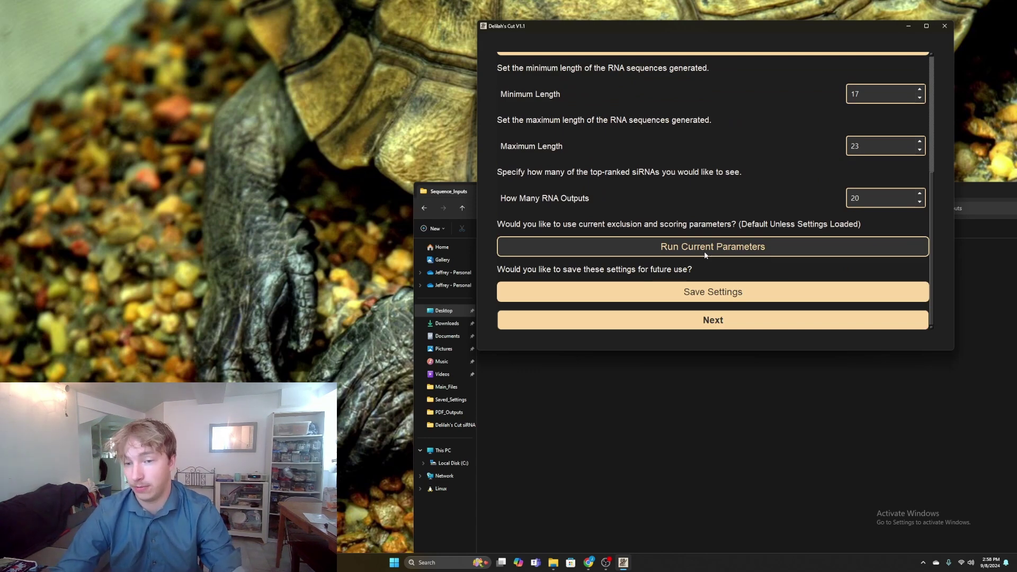
# Toggle the option for using current exclusion and scoring parameters, and continue to the Exclusionary Parameters page to look over its criteria
pyautogui.click(705, 254)
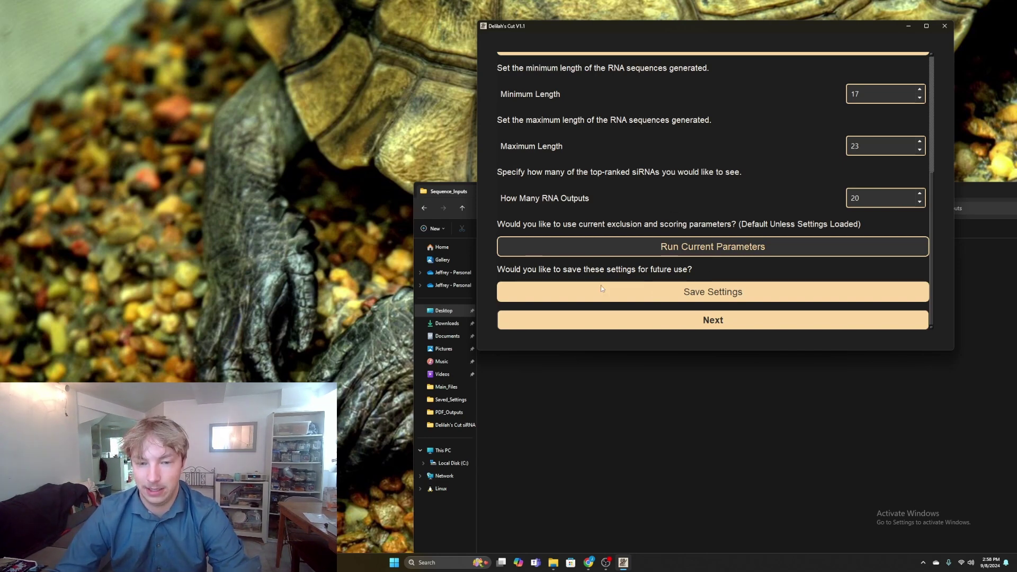
pyautogui.click(664, 319)
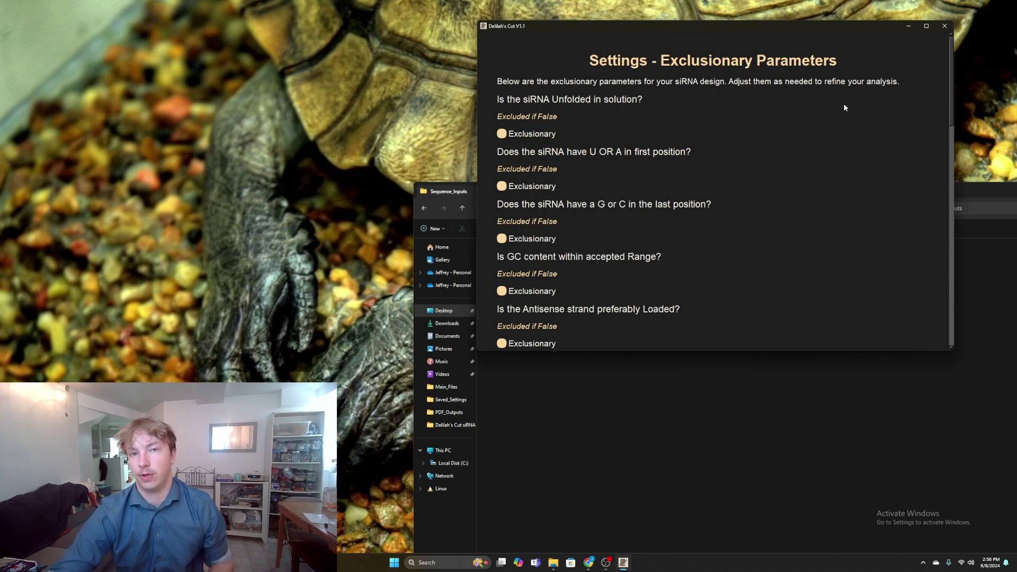
pyautogui.scroll(-3, 840, 101)
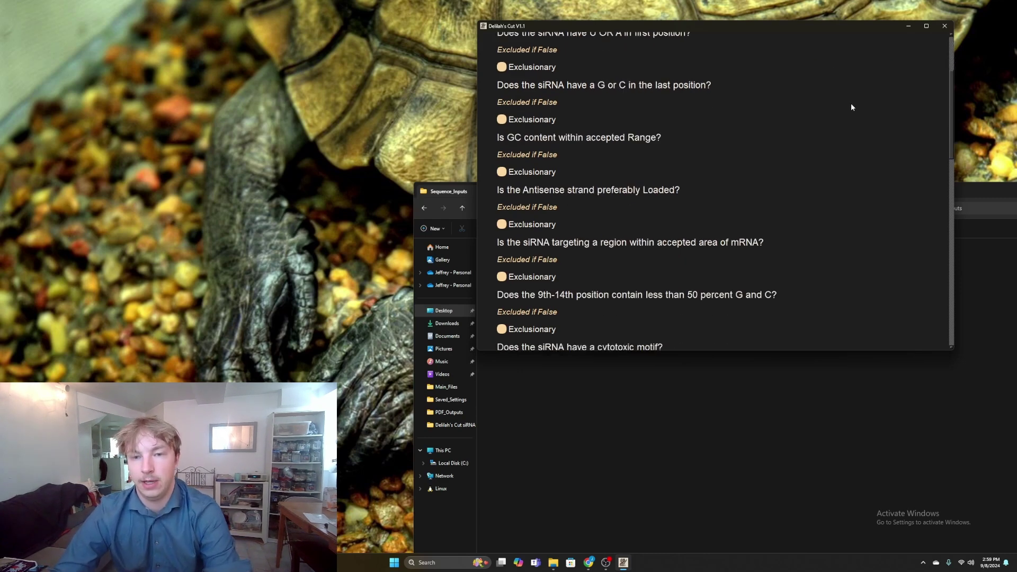
pyautogui.scroll(3, 847, 121)
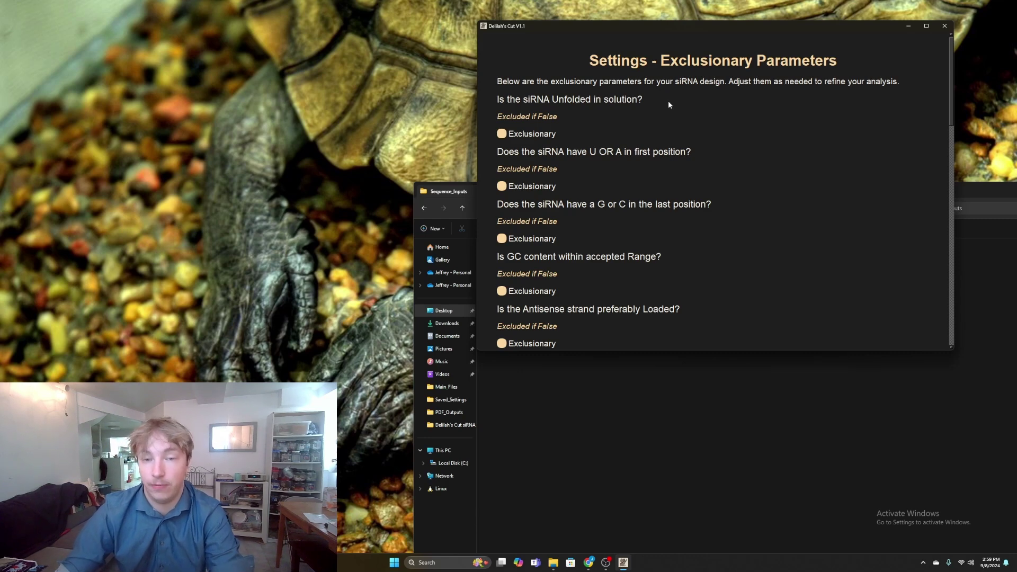
# Toggle the Exclusionary setting for whether the siRNA is unfolded in solution off and back on
pyautogui.click(502, 134)
pyautogui.click(502, 135)
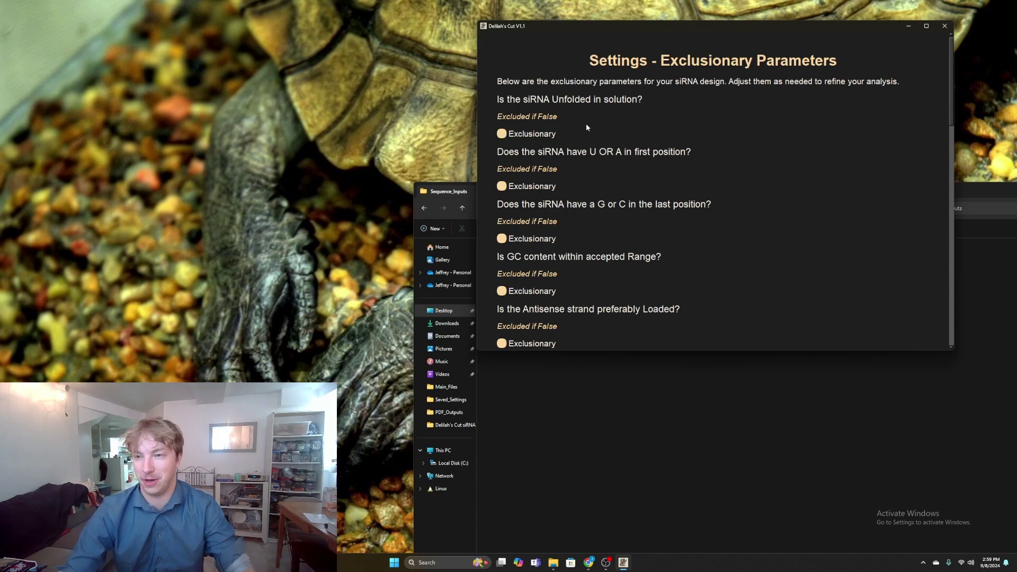
pyautogui.scroll(-1, 583, 119)
pyautogui.click(501, 111)
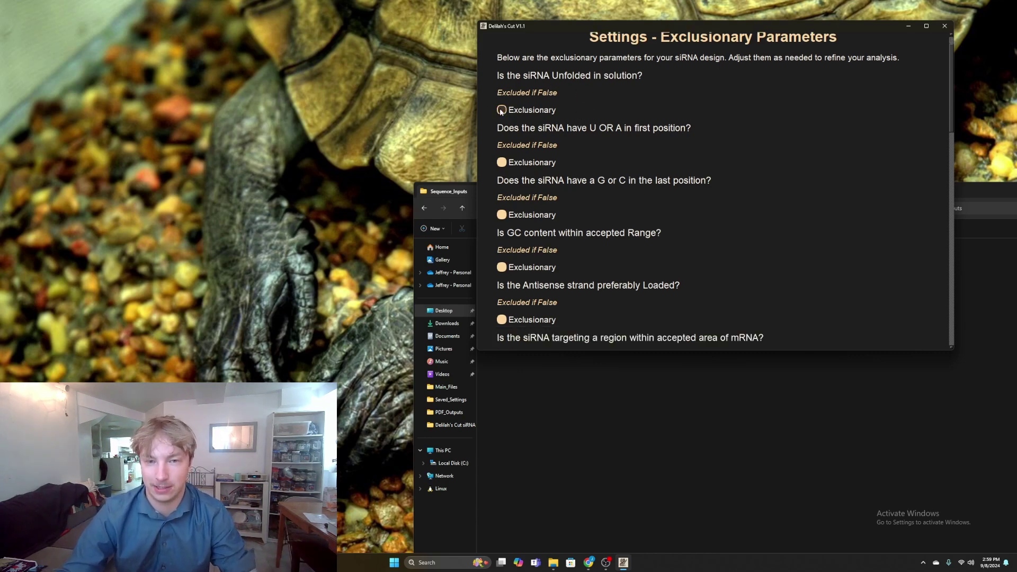
pyautogui.click(501, 111)
pyautogui.click(501, 112)
pyautogui.click(501, 111)
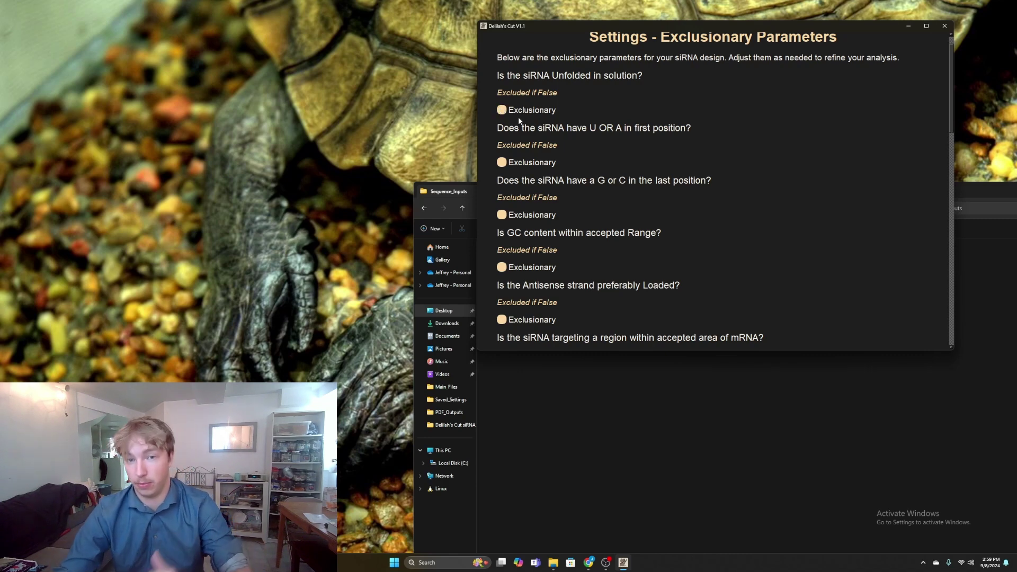
# Look through the exclusionary criteria from siRNA unfolding down to the unpaired 5' and 3' mRNA region questions, noting each Excluded if condition
pyautogui.scroll(-4, 530, 126)
pyautogui.scroll(5, 657, 108)
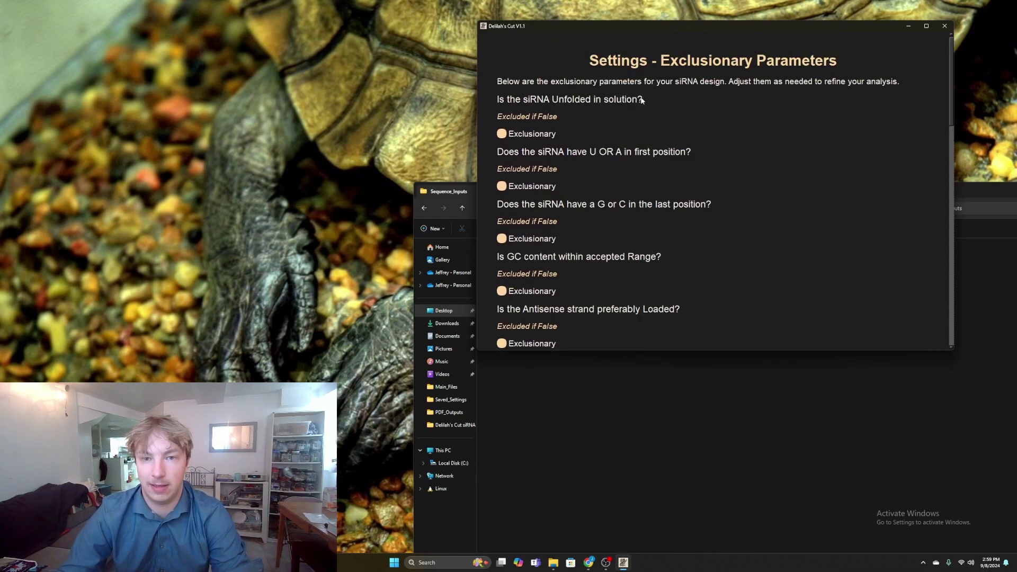
pyautogui.scroll(-5, 573, 120)
pyautogui.scroll(6, 556, 112)
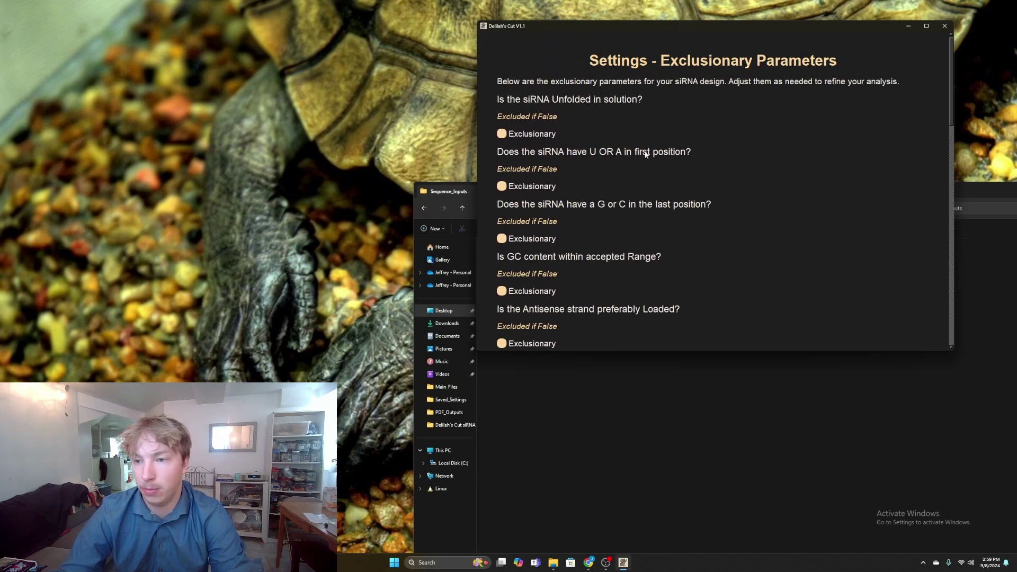
pyautogui.scroll(-1, 655, 144)
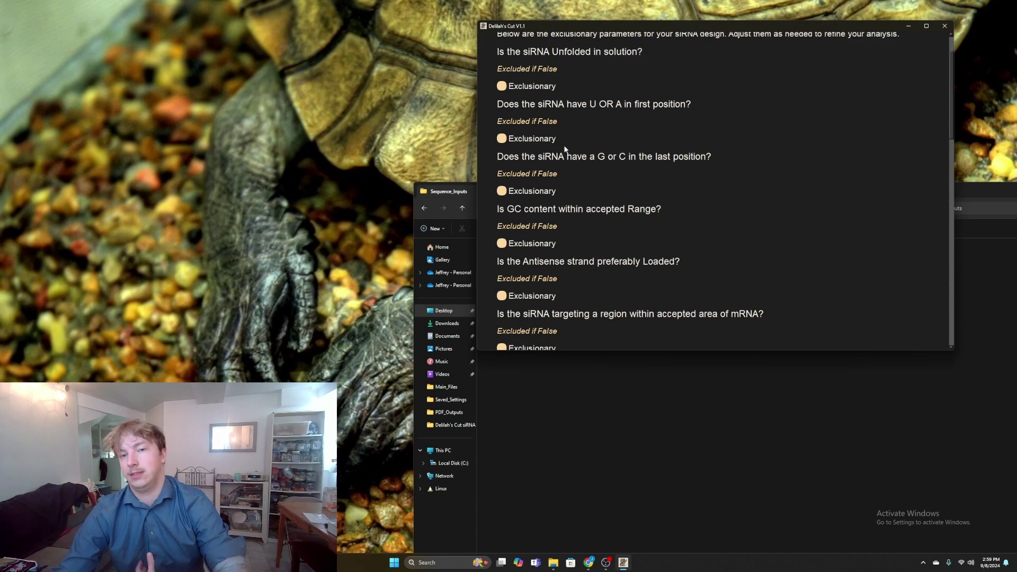
pyautogui.scroll(-1, 511, 191)
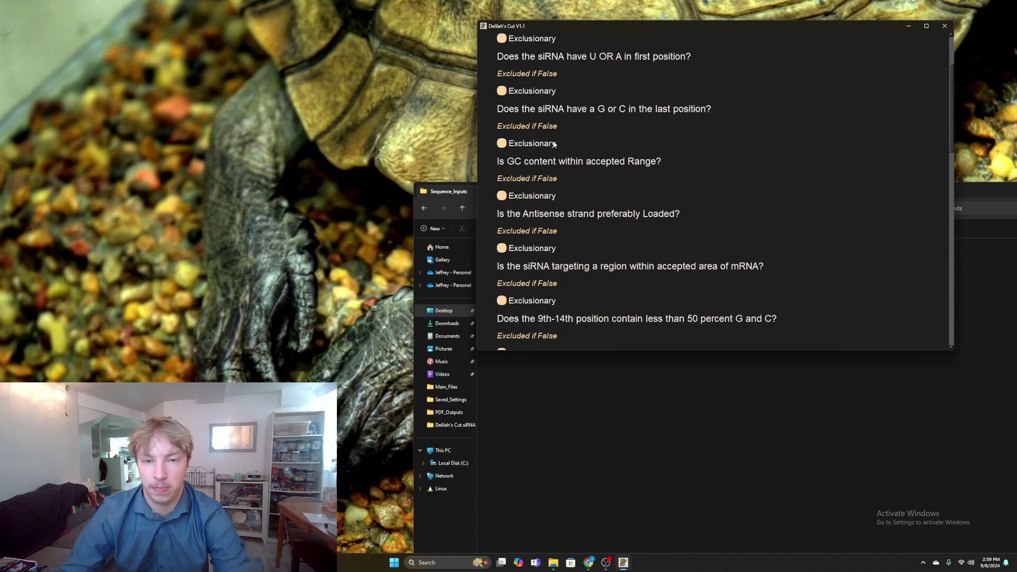
pyautogui.scroll(-2, 732, 179)
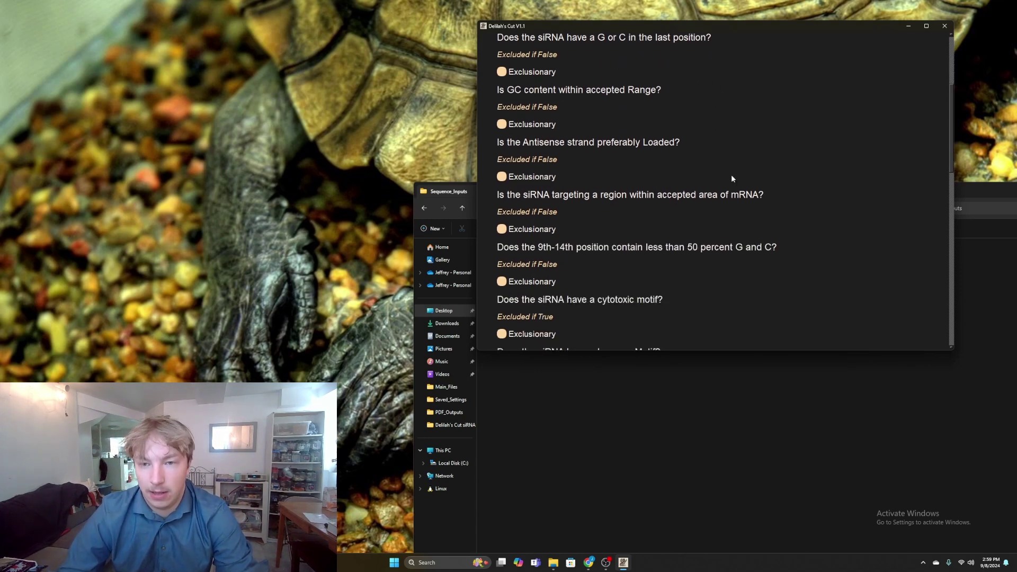
pyautogui.scroll(-4, 619, 120)
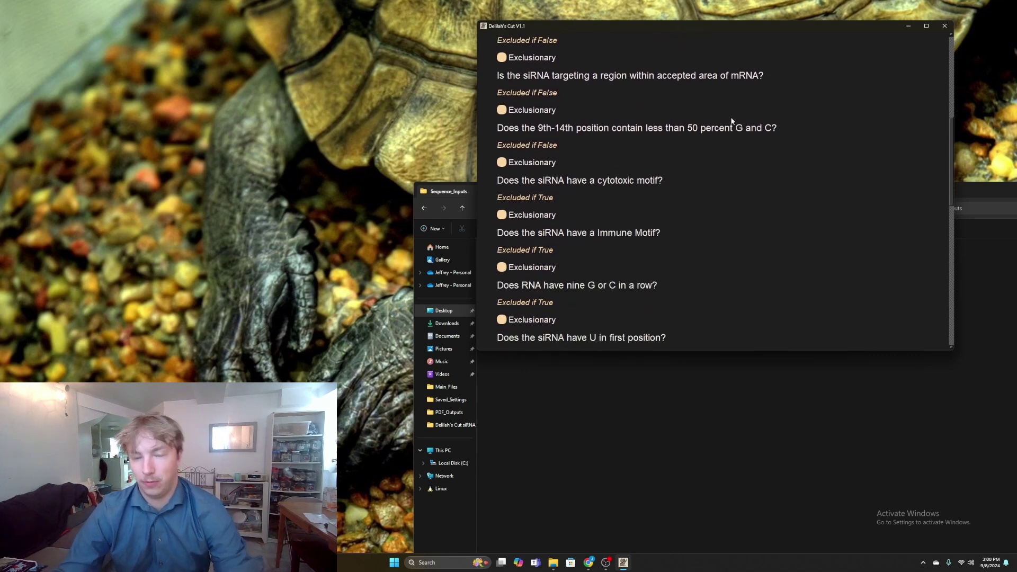
pyautogui.scroll(-3, 705, 120)
pyautogui.scroll(-3, 694, 100)
pyautogui.scroll(-2, 705, 101)
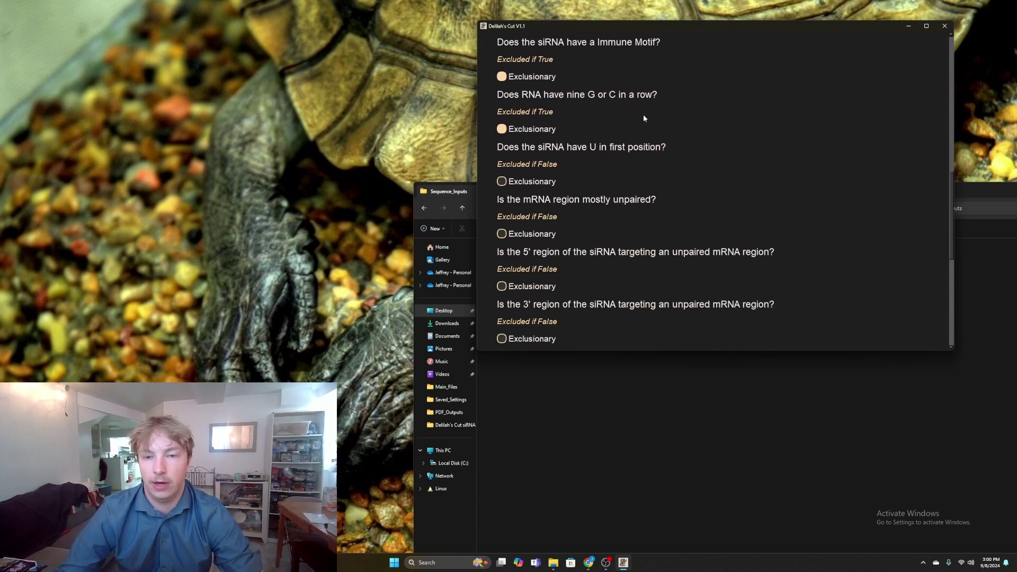
pyautogui.scroll(-1, 646, 115)
# Re-examine the criteria on GC content, antisense strand loading, accepted mRNA area, and cytotoxic and immune motifs
pyautogui.scroll(10, 648, 116)
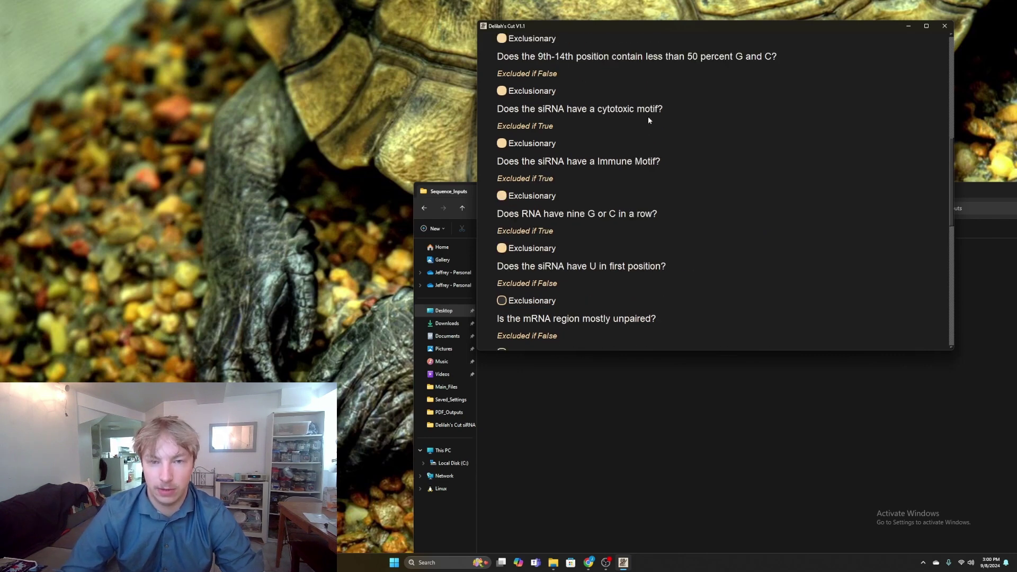
pyautogui.scroll(1, 562, 106)
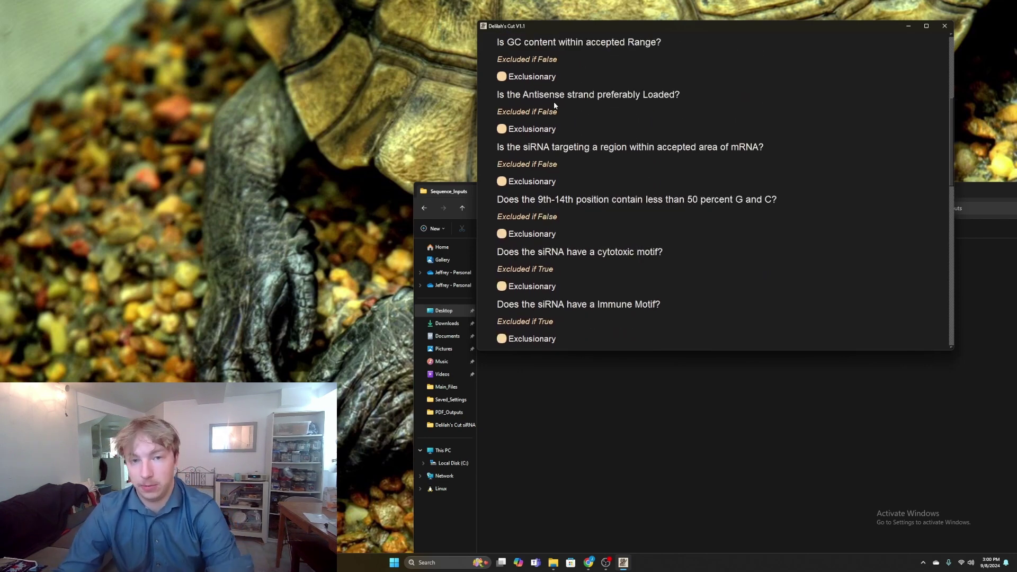
pyautogui.scroll(1, 583, 169)
pyautogui.scroll(-1, 572, 312)
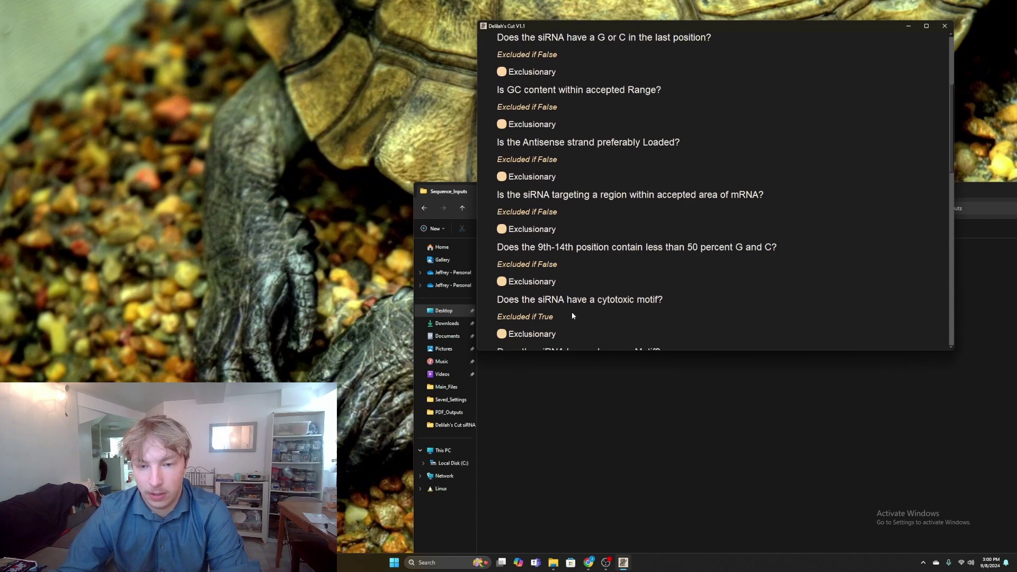
pyautogui.scroll(-2, 647, 306)
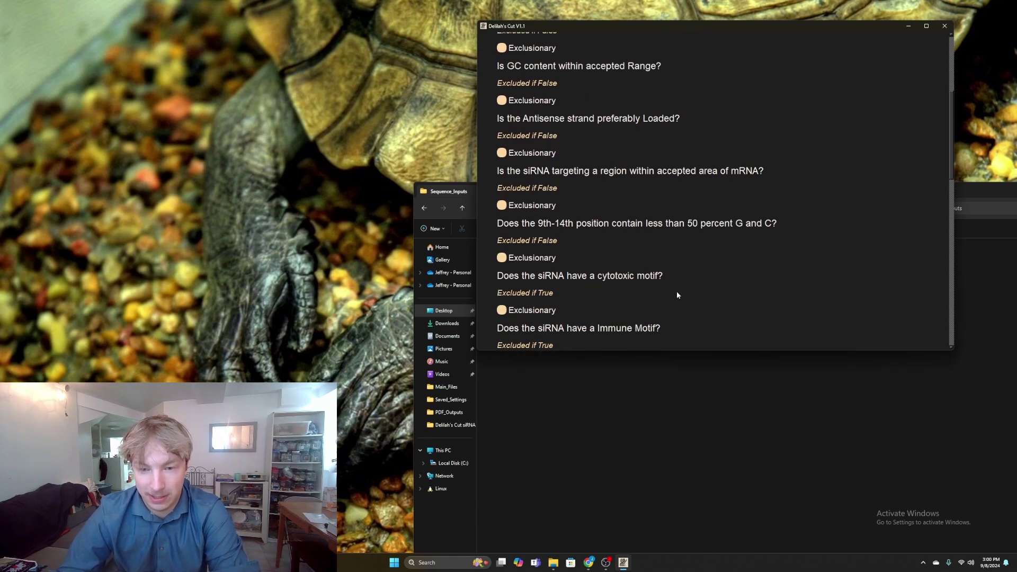
pyautogui.scroll(1, 673, 296)
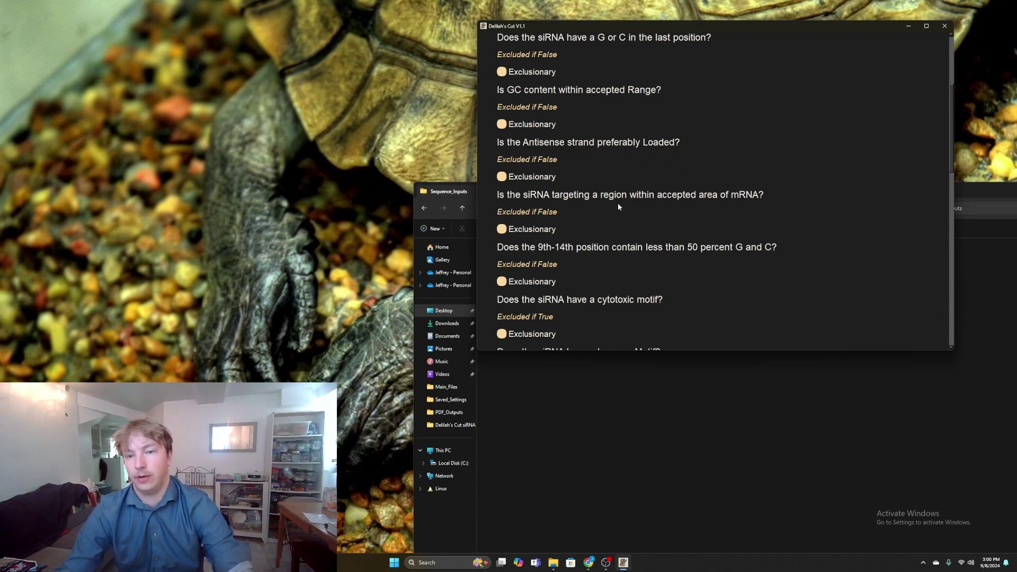
pyautogui.scroll(1, 666, 212)
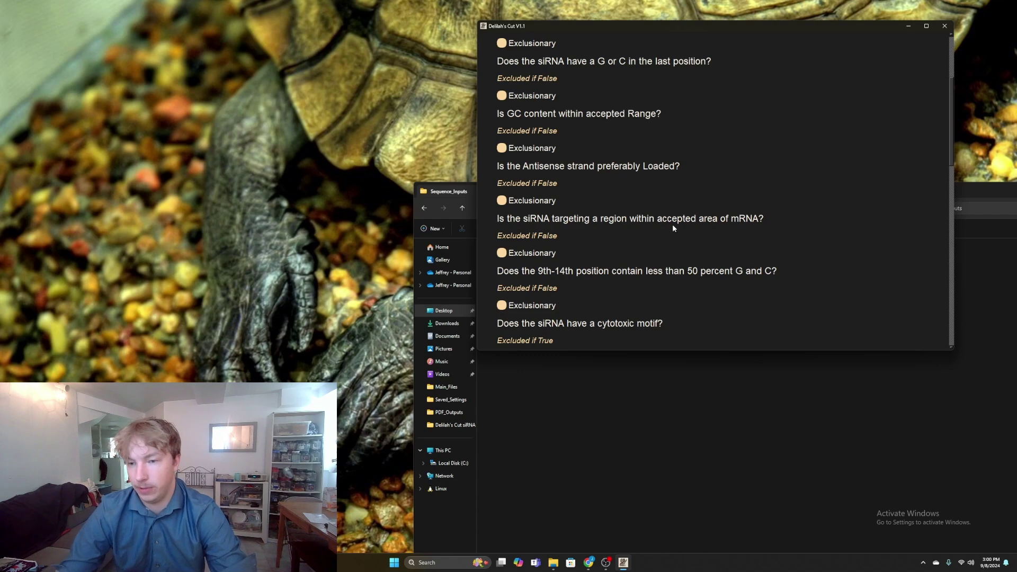
pyautogui.scroll(1, 656, 181)
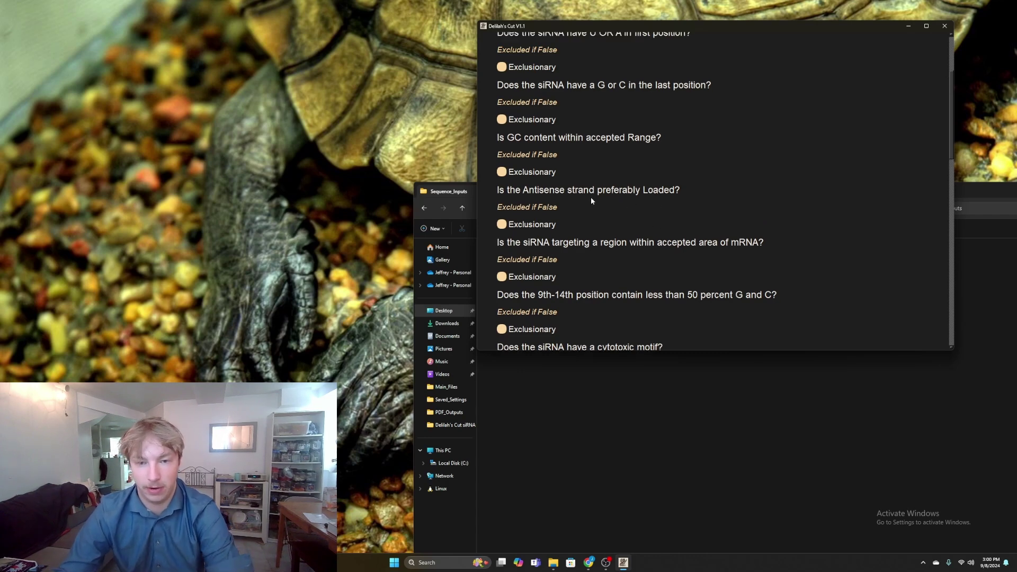
# Accept the exclusionary parameters and continue to the Scoring Parameters page to look over its criteria
pyautogui.scroll(-10, 646, 191)
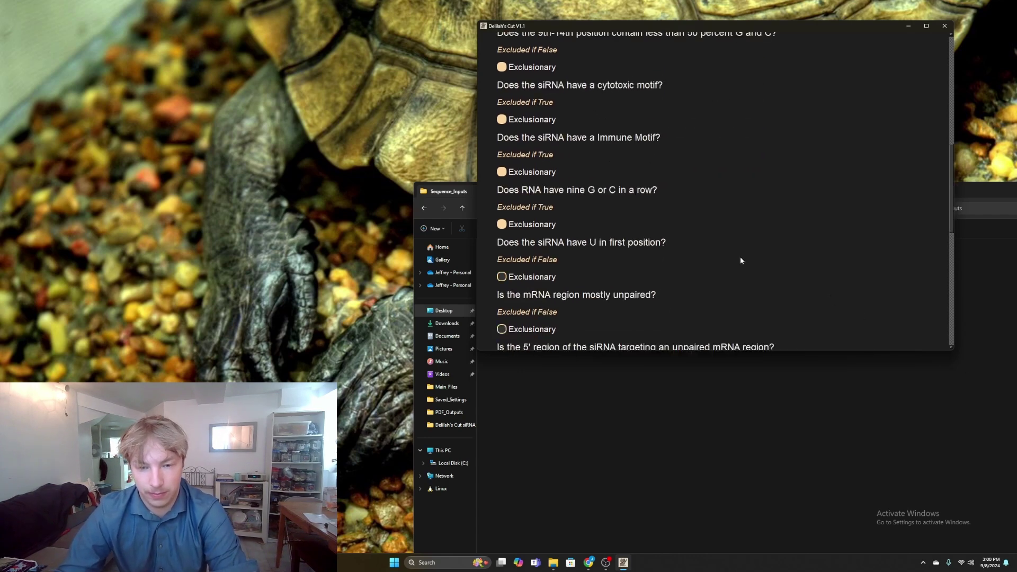
pyautogui.scroll(-15, 740, 261)
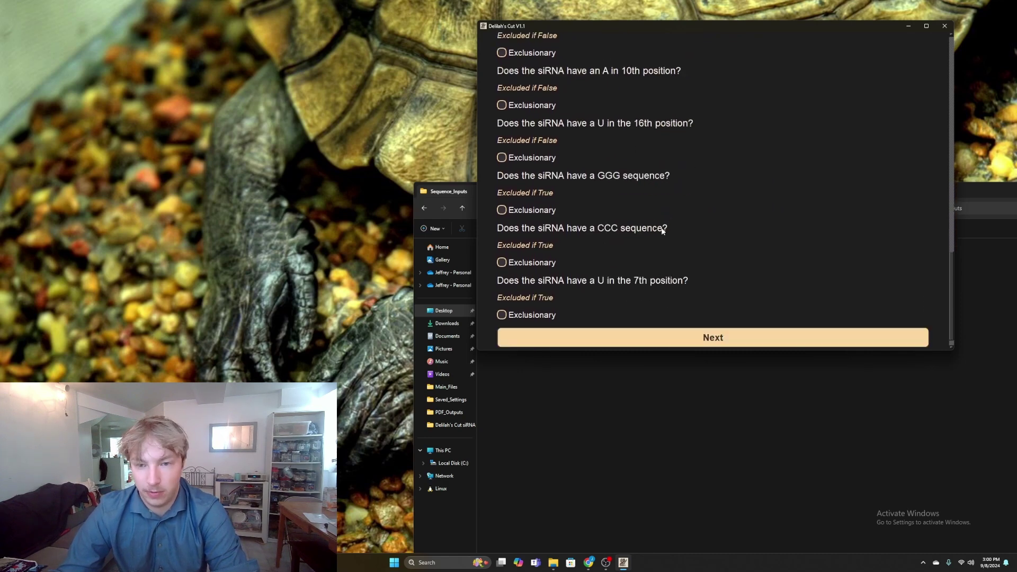
pyautogui.click(698, 337)
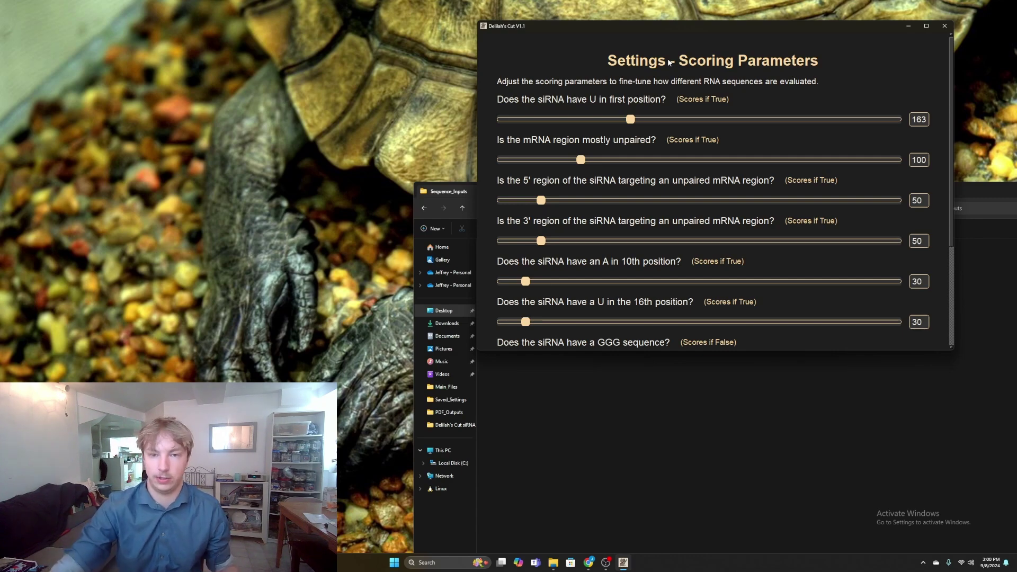
pyautogui.scroll(-5, 635, 132)
pyautogui.scroll(5, 744, 159)
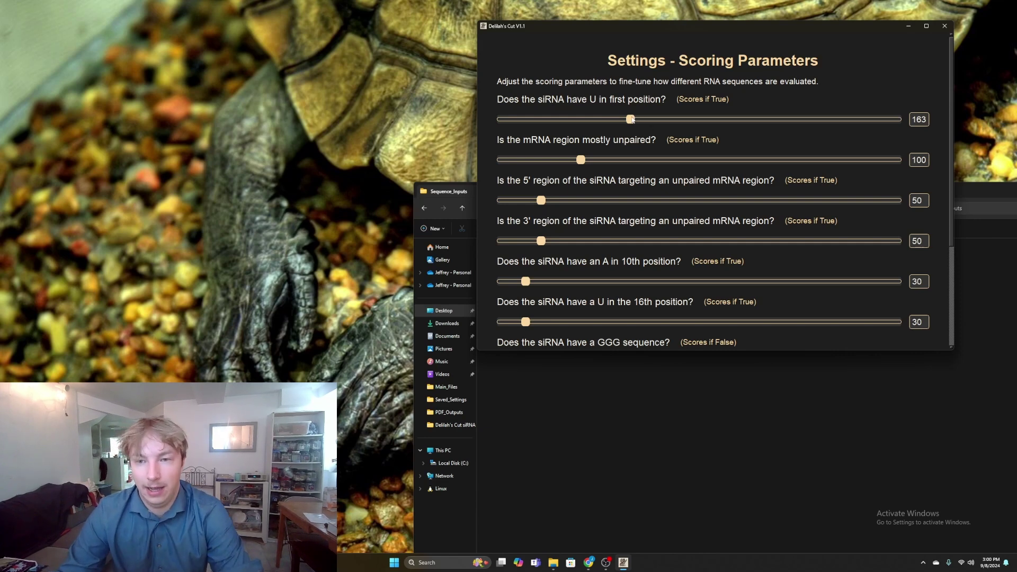
# Set the score for U in first position to 500 and for a mostly unpaired mRNA region to 185
pyautogui.moveTo(633, 120); pyautogui.dragTo(814, 122)
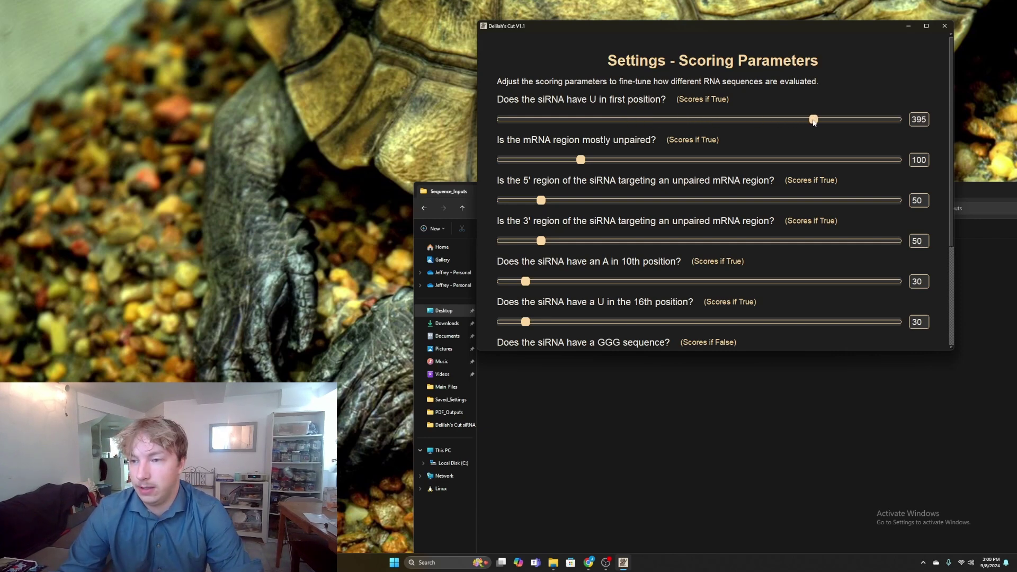
pyautogui.moveTo(584, 162); pyautogui.dragTo(649, 162)
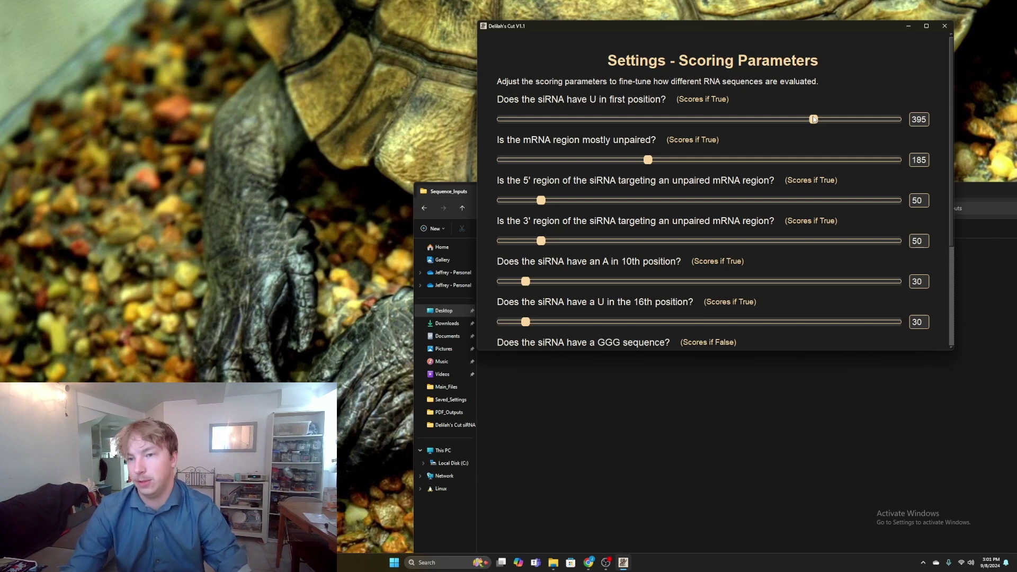
pyautogui.moveTo(813, 119); pyautogui.dragTo(911, 113)
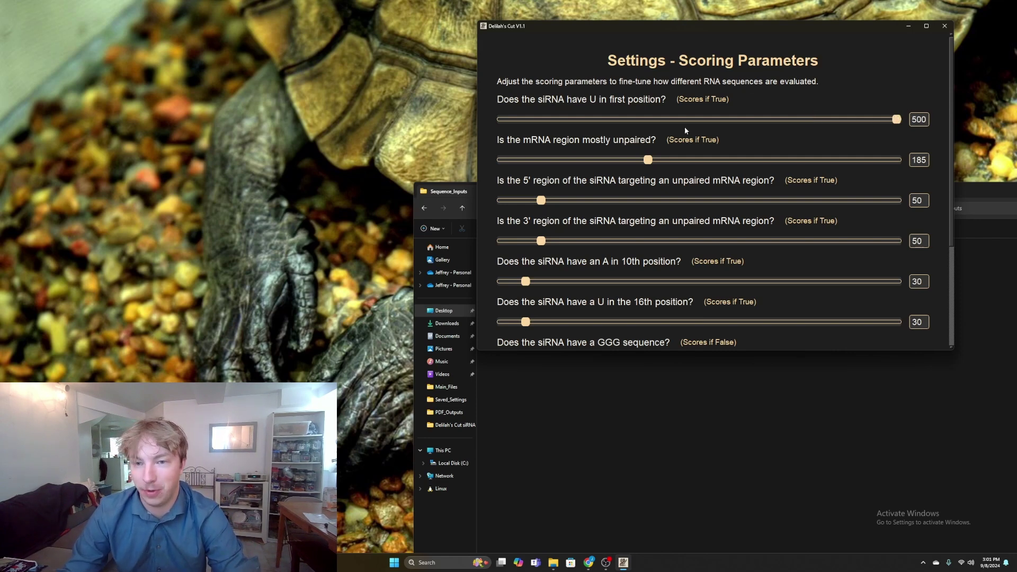
# Set the scores for U in the 16th position, A in 10th position and GGG sequence to 0, and for CCC sequence to 277
pyautogui.scroll(-3, 636, 169)
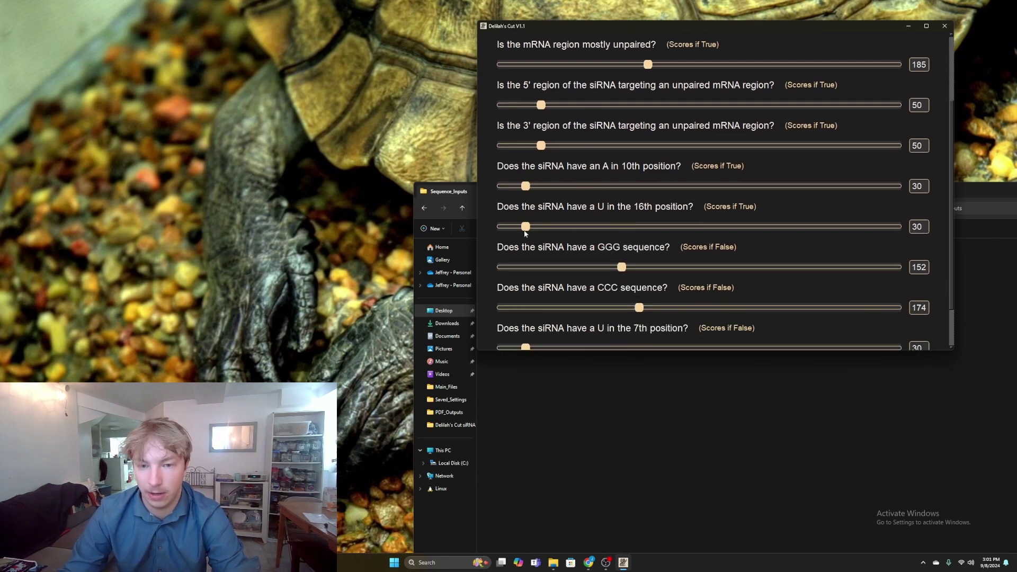
pyautogui.moveTo(525, 228); pyautogui.dragTo(465, 228)
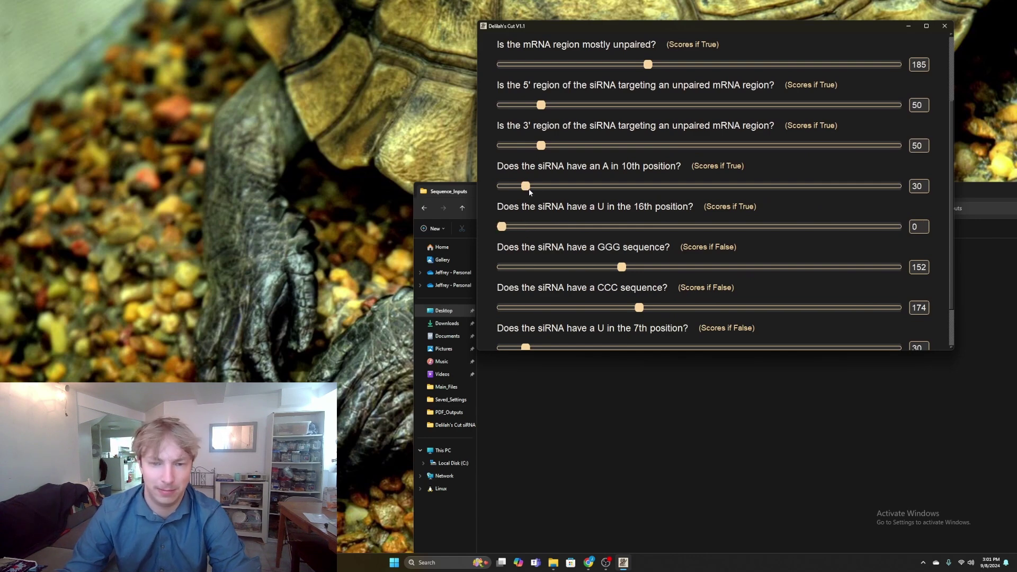
pyautogui.moveTo(525, 186); pyautogui.dragTo(467, 191)
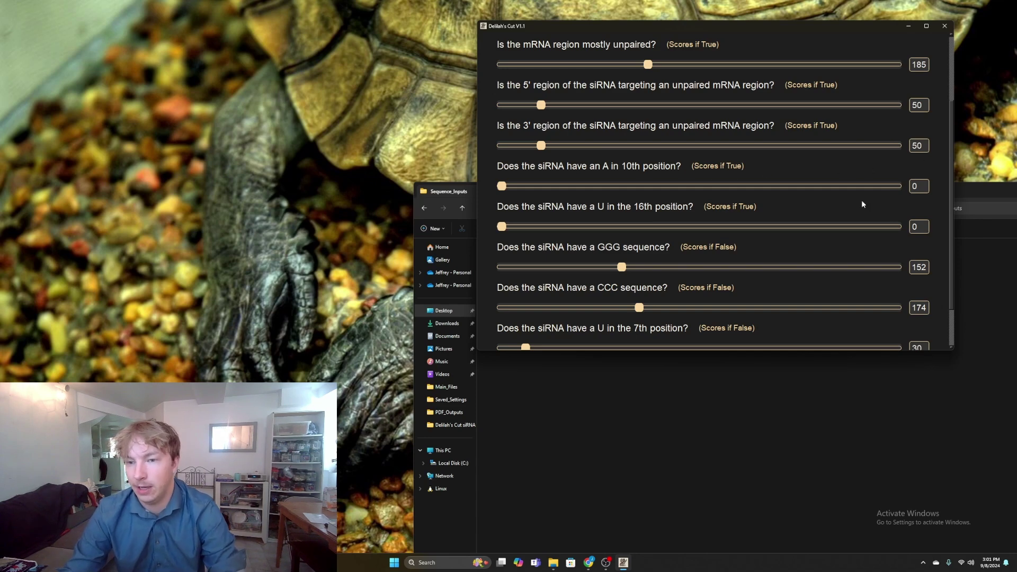
pyautogui.scroll(-2, 752, 200)
pyautogui.moveTo(637, 221); pyautogui.dragTo(495, 220)
pyautogui.moveTo(638, 260); pyautogui.dragTo(720, 260)
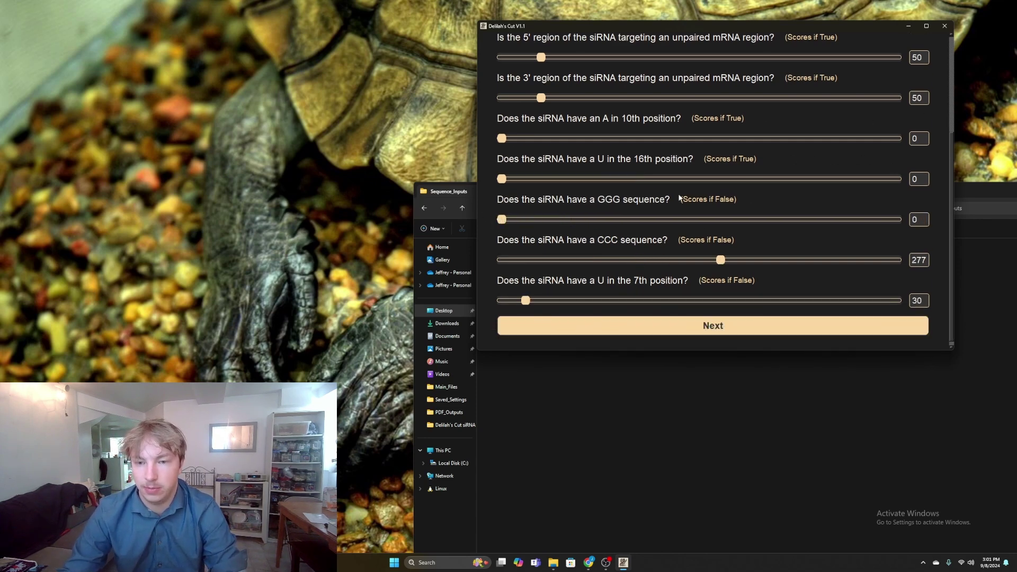
# Set the unpaired mRNA region scores to 139 for the 5' region and 121 for the 3' region, and continue to Sequence Input
pyautogui.scroll(4, 614, 196)
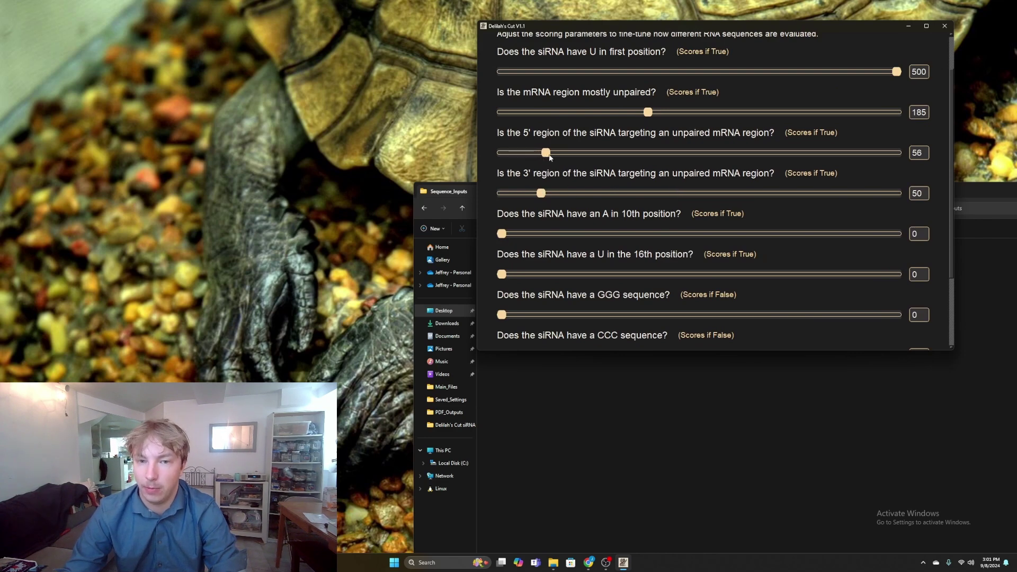
pyautogui.moveTo(550, 157); pyautogui.dragTo(613, 154)
pyautogui.moveTo(542, 194); pyautogui.dragTo(597, 195)
pyautogui.scroll(-3, 674, 166)
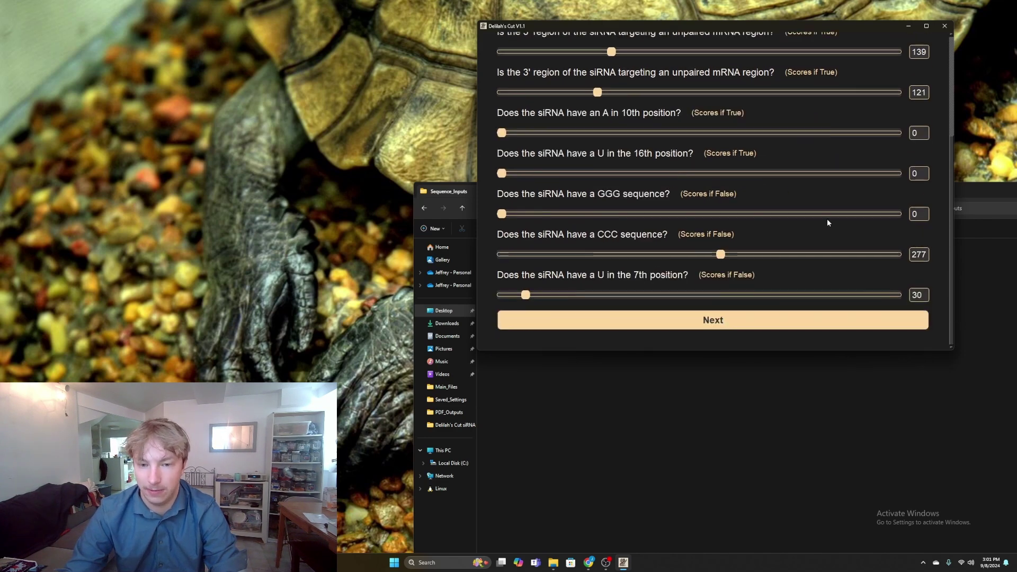
pyautogui.click(734, 321)
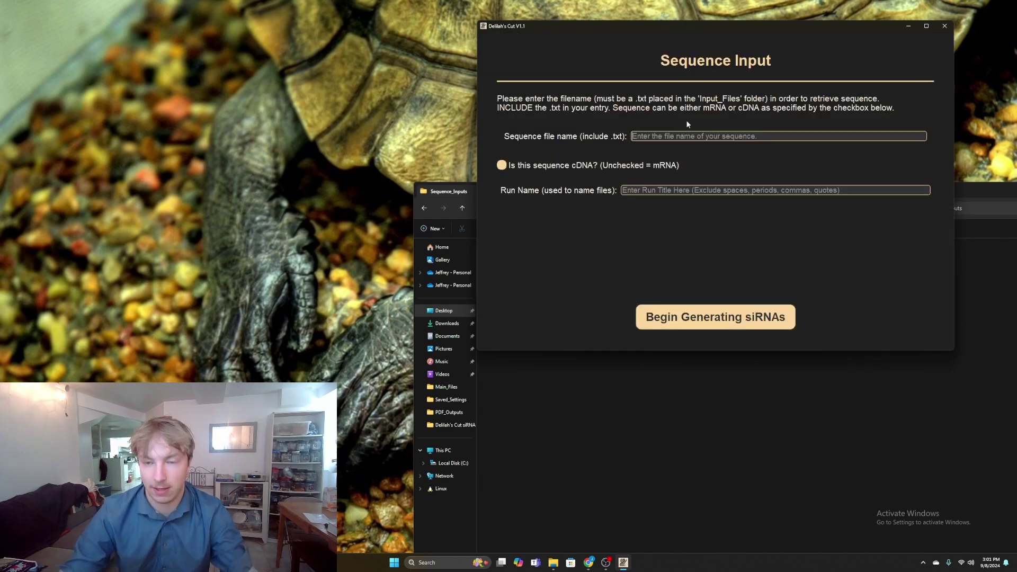
# Enter PRDX6.txt as the sequence file name and switch to the Sequence_Inputs folder in File Explorer to check the file
pyautogui.click(701, 138)
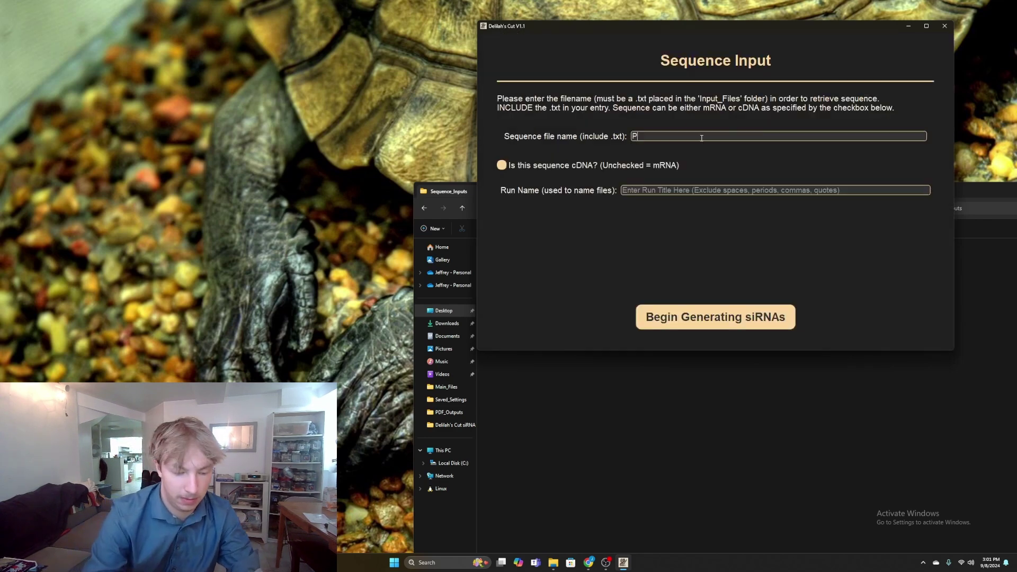
pyautogui.write('PRDX6')
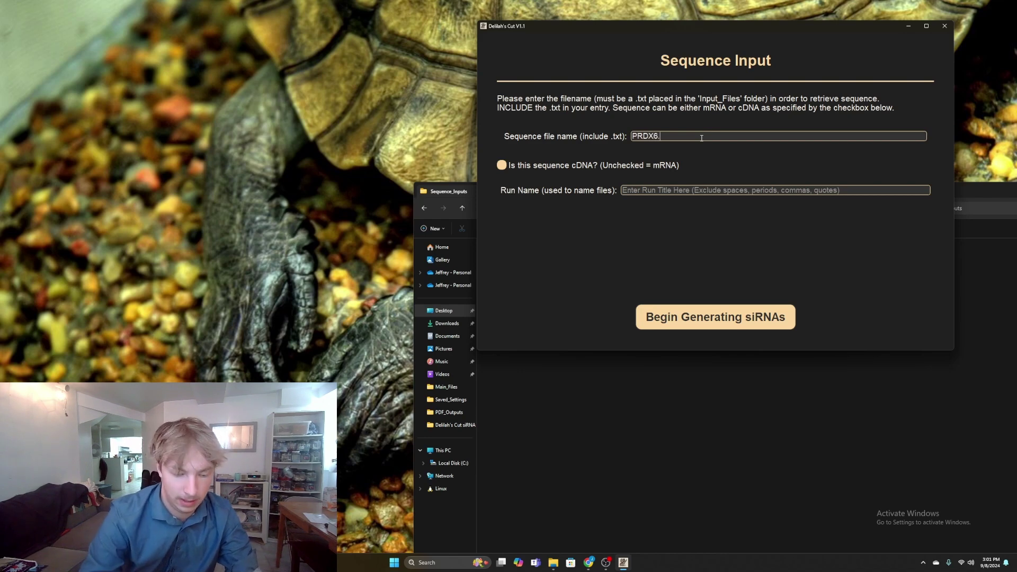
pyautogui.write('.txt')
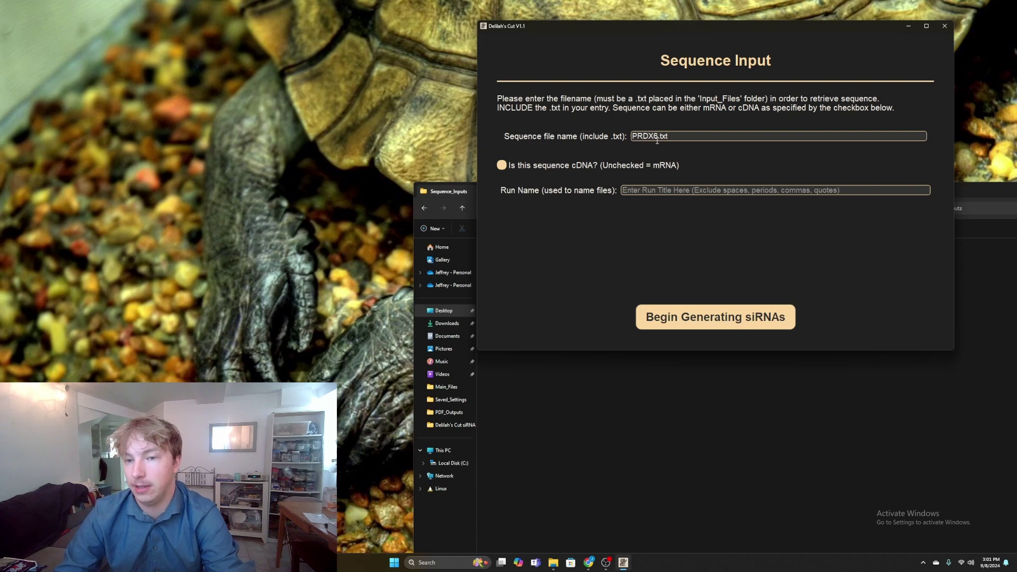
pyautogui.click(623, 390)
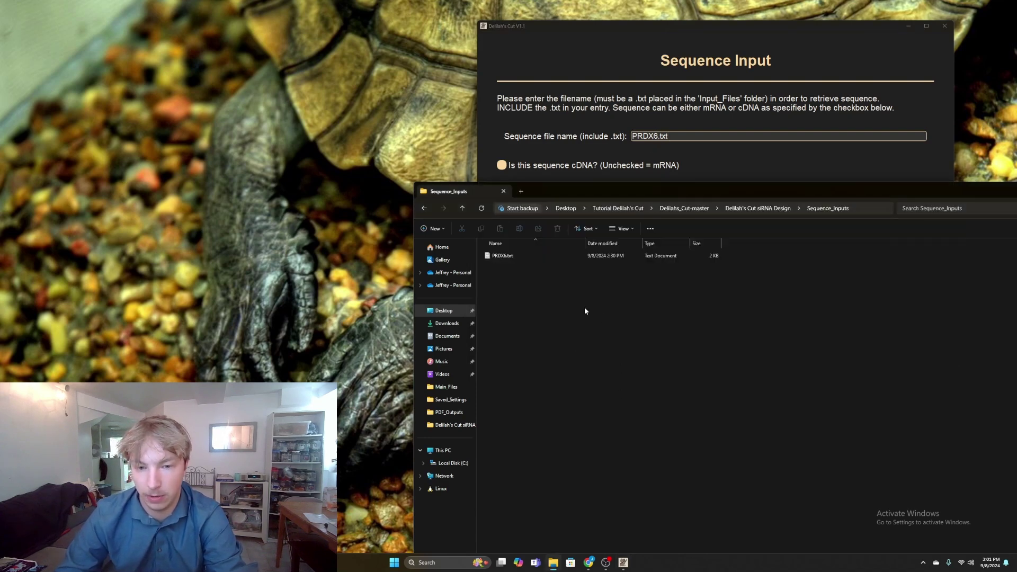
# Return to Delilah's Cut, set the run name to TestRun, and begin generating siRNAs
pyautogui.click(753, 129)
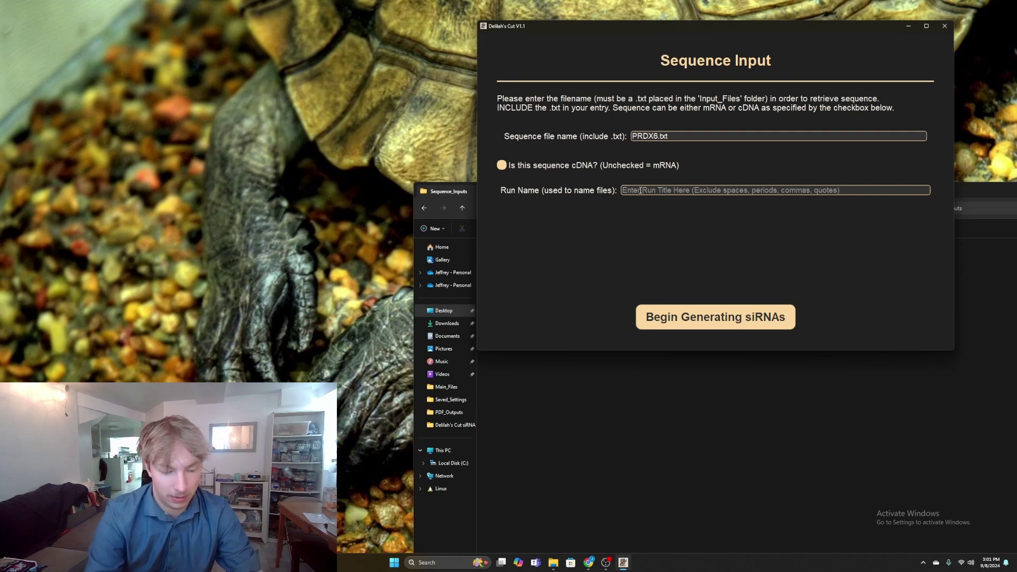
pyautogui.click(641, 190)
pyautogui.write('TestRun')
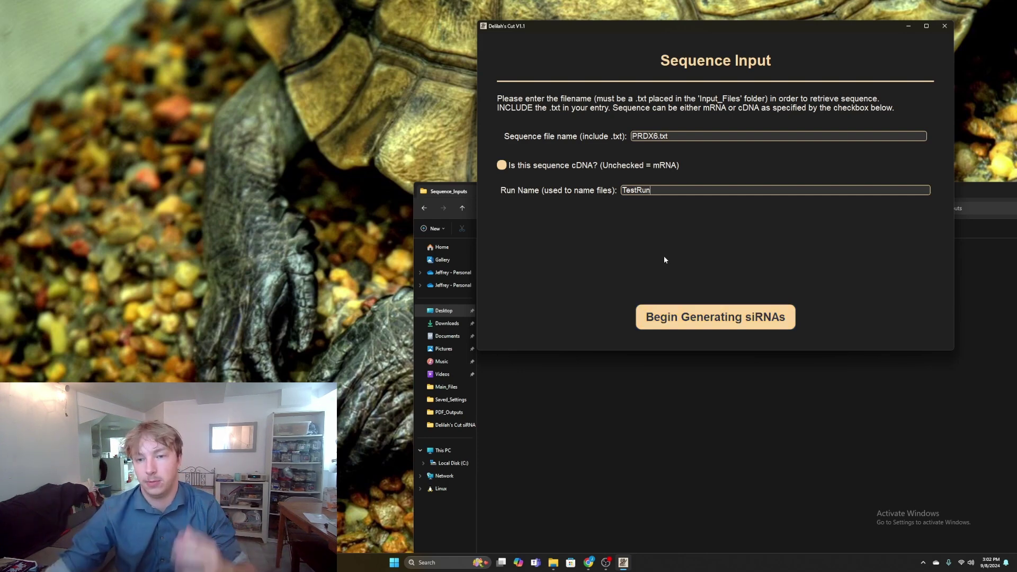
pyautogui.click(682, 313)
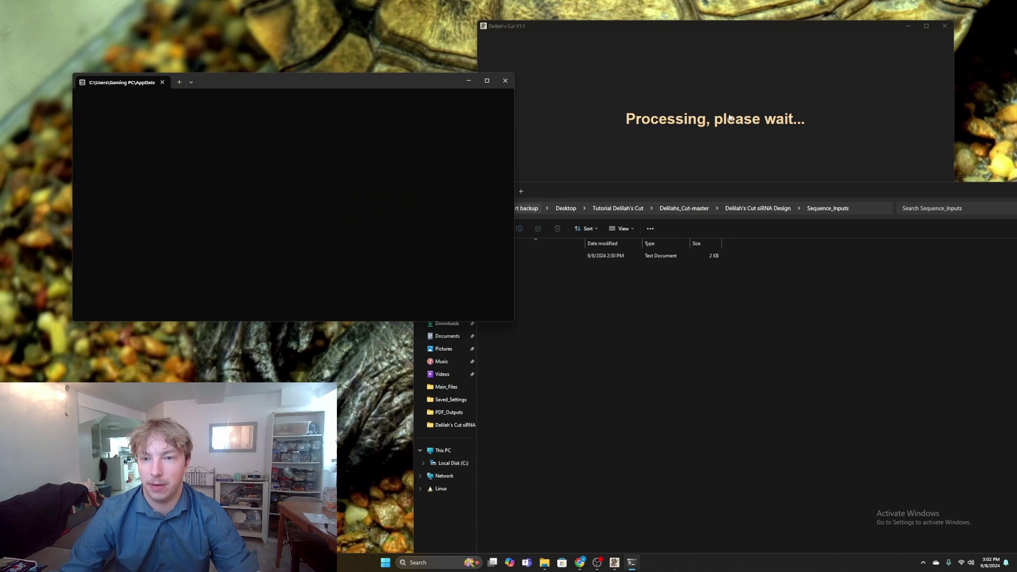
pyautogui.click(593, 83)
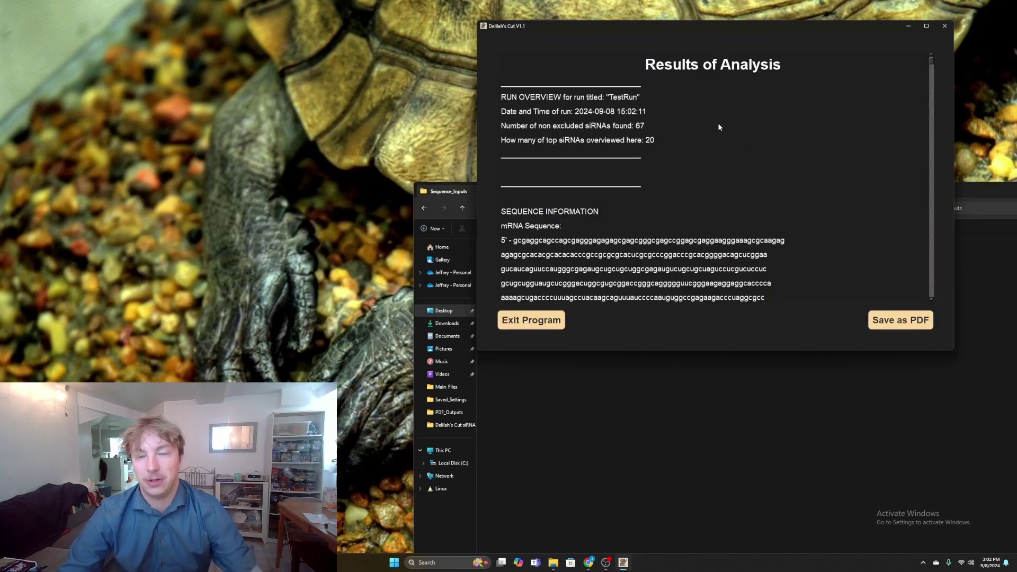
# Read the analysis results from the run overview and mRNA sequence through the basic settings, exclusion parameters, scoring parameters and sequence options
pyautogui.scroll(-1, 719, 127)
pyautogui.scroll(1, 666, 153)
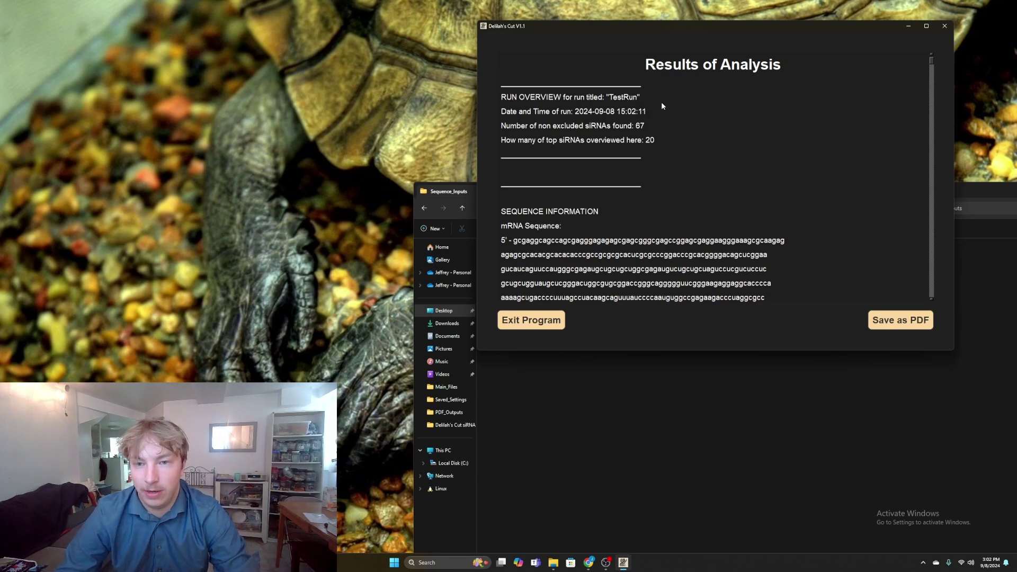
pyautogui.scroll(-5, 679, 126)
pyautogui.scroll(-5, 680, 128)
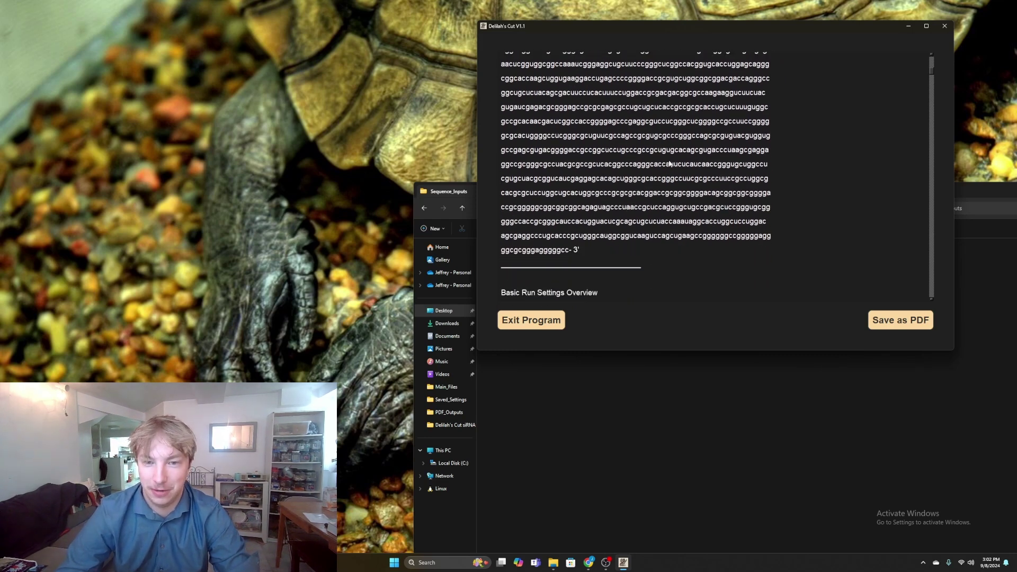
pyautogui.scroll(-3, 669, 164)
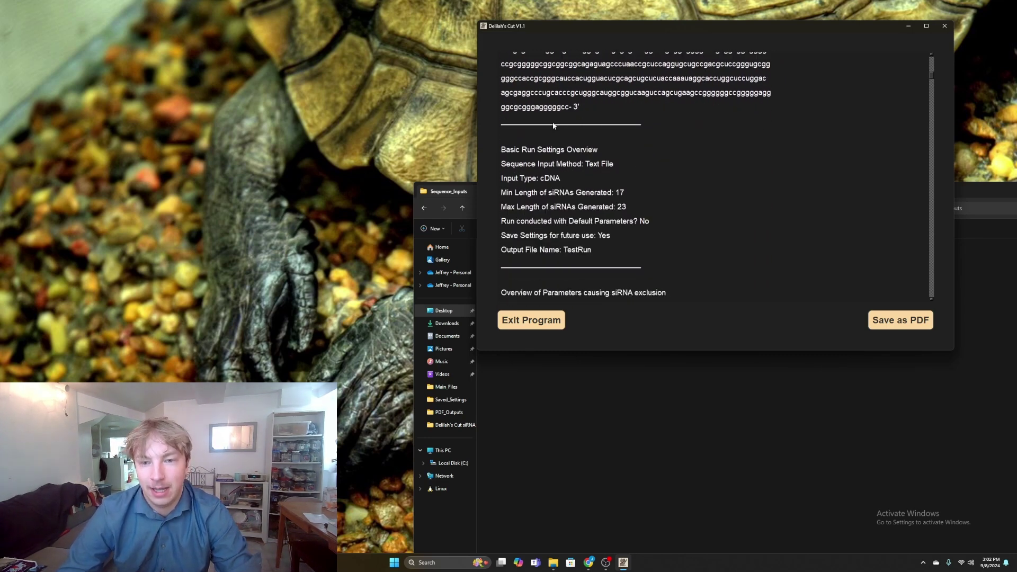
pyautogui.scroll(-1, 581, 141)
pyautogui.scroll(-3, 656, 169)
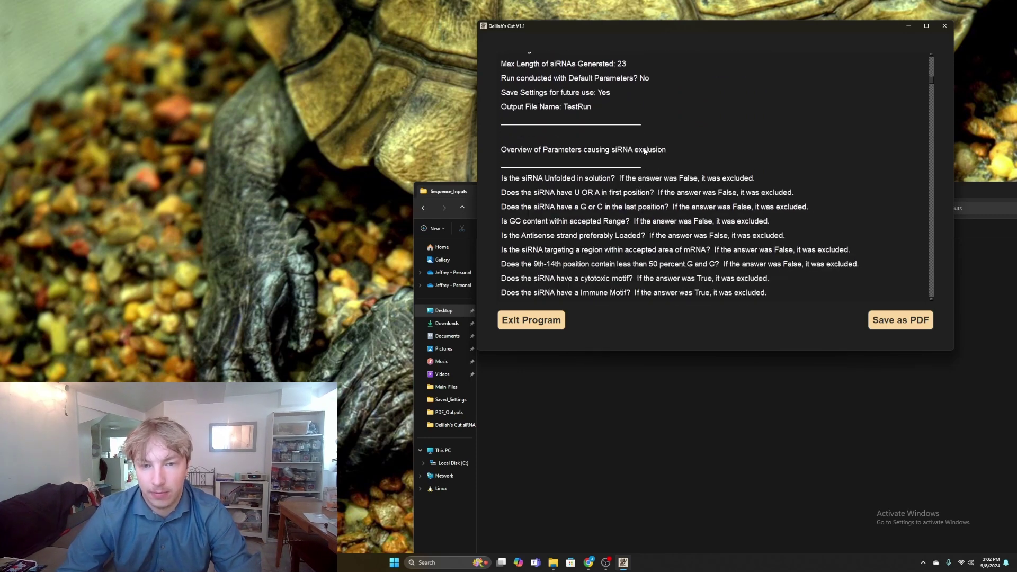
pyautogui.scroll(-3, 652, 149)
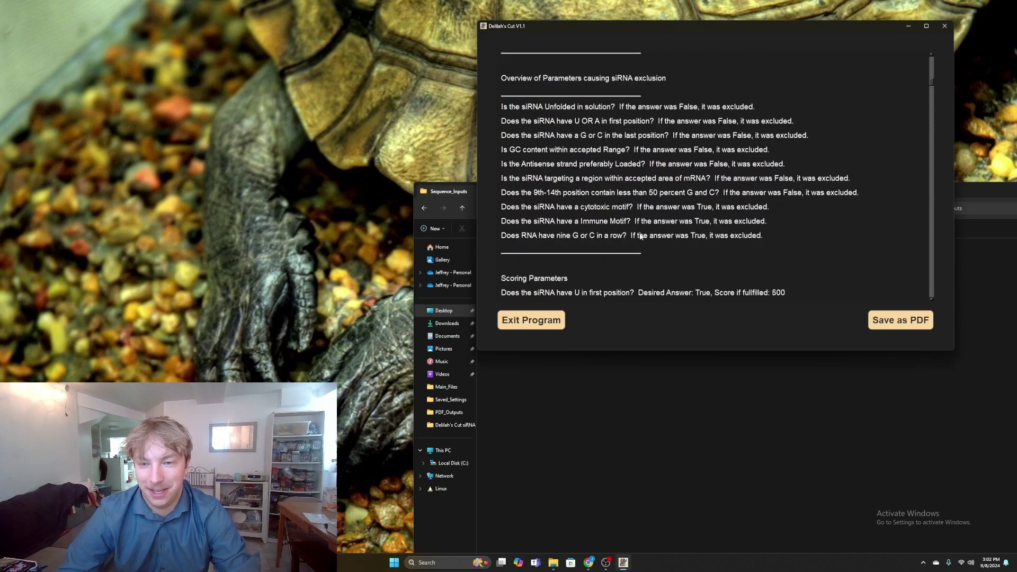
pyautogui.scroll(-4, 616, 219)
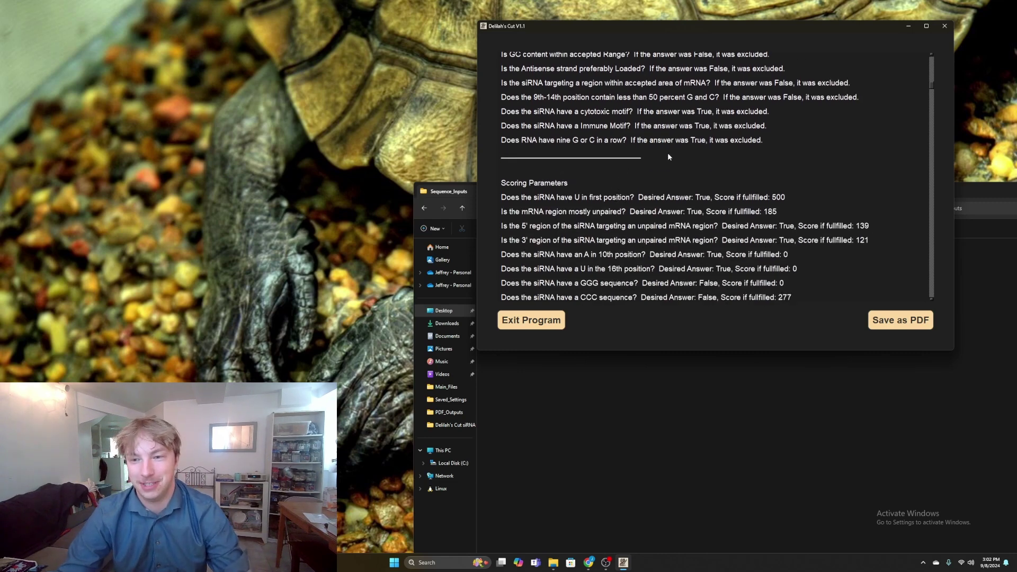
pyautogui.scroll(-7, 668, 156)
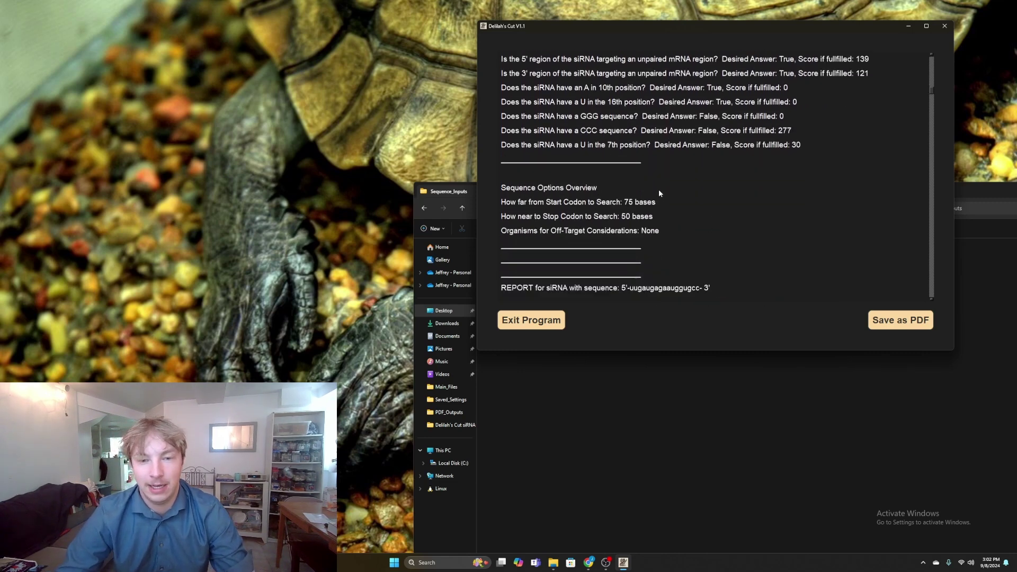
pyautogui.scroll(-4, 659, 189)
pyautogui.scroll(-4, 658, 160)
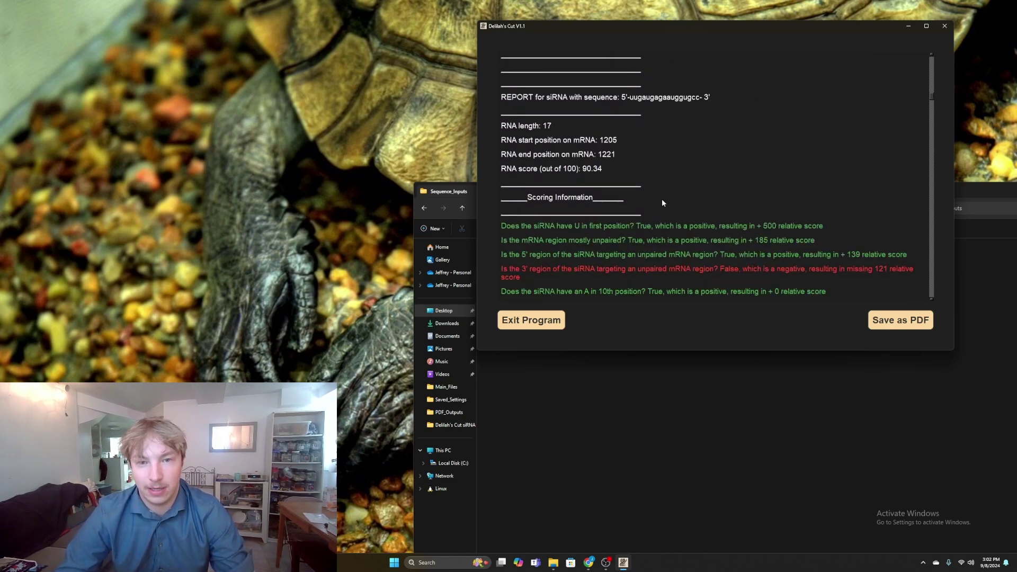
# Examine the first siRNA reports, comparing their sequence, position, score and scoring information
pyautogui.scroll(2, 662, 203)
pyautogui.scroll(2, 678, 202)
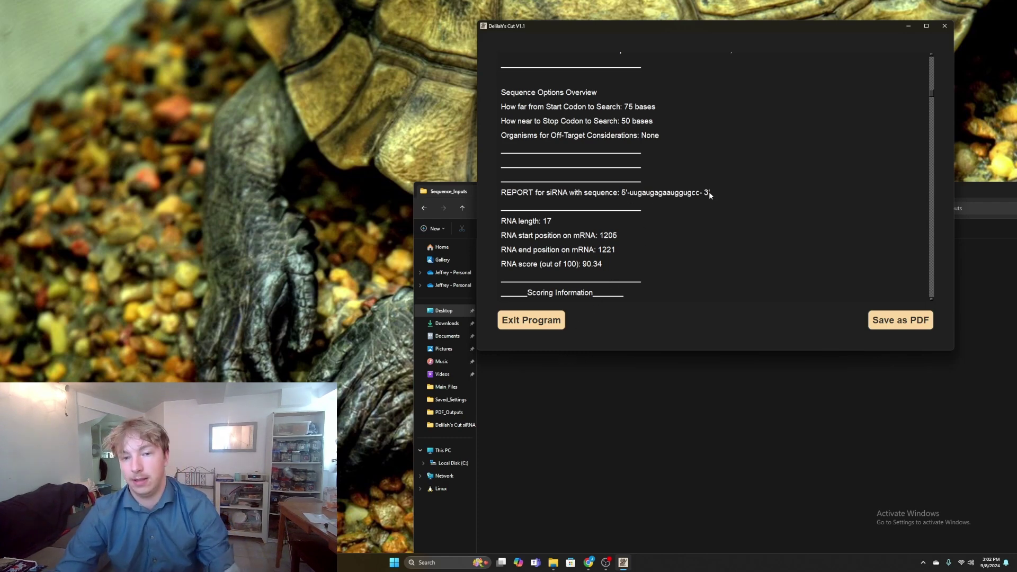
pyautogui.scroll(-3, 628, 208)
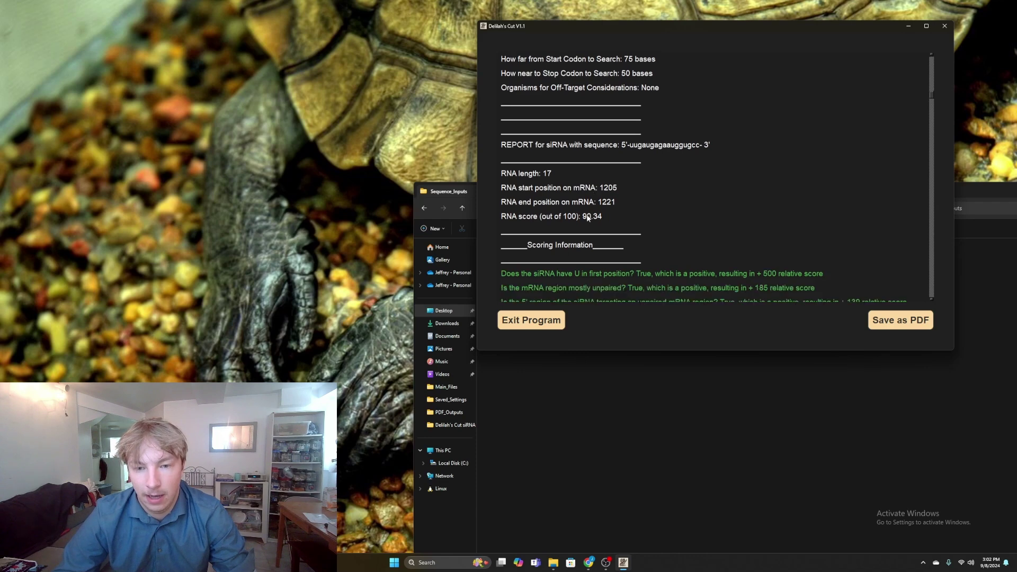
pyautogui.scroll(-5, 675, 184)
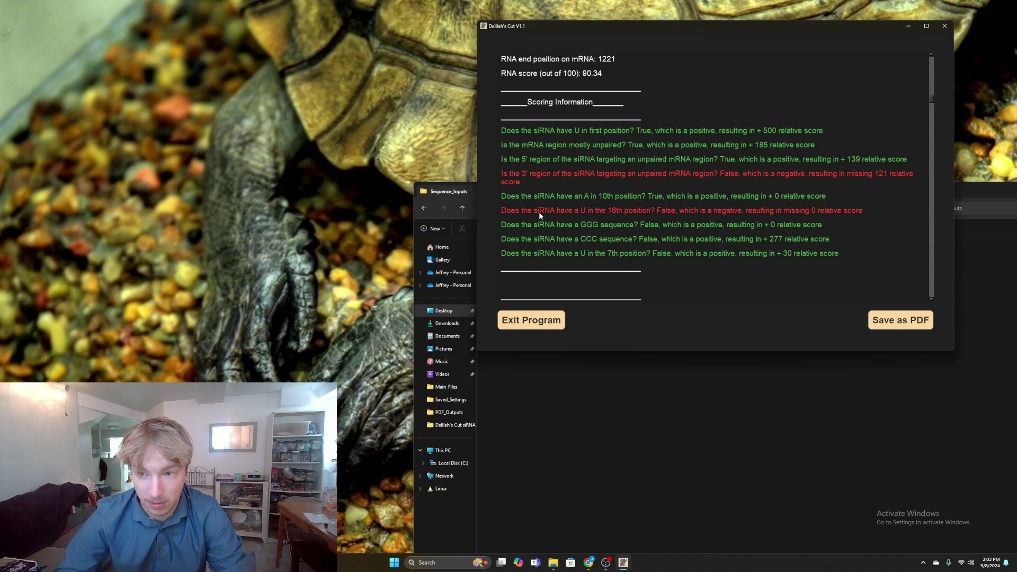
pyautogui.scroll(-2, 703, 164)
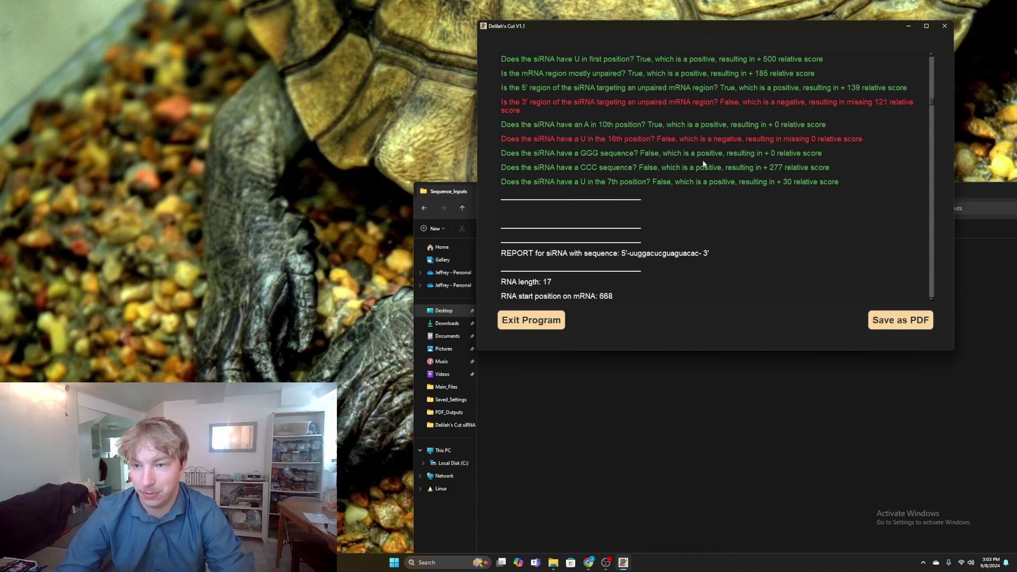
pyautogui.scroll(-3, 710, 193)
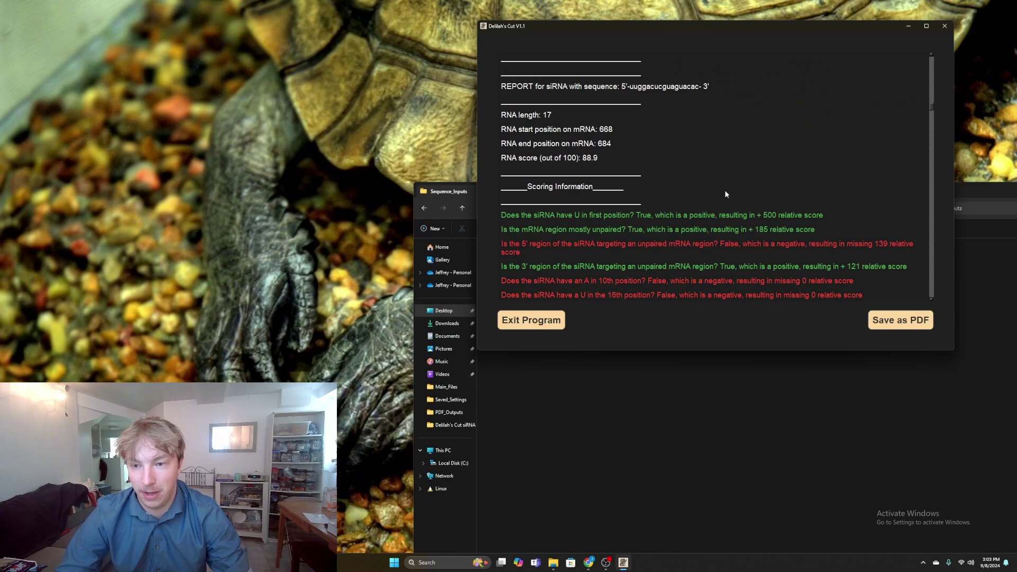
pyautogui.scroll(6, 720, 185)
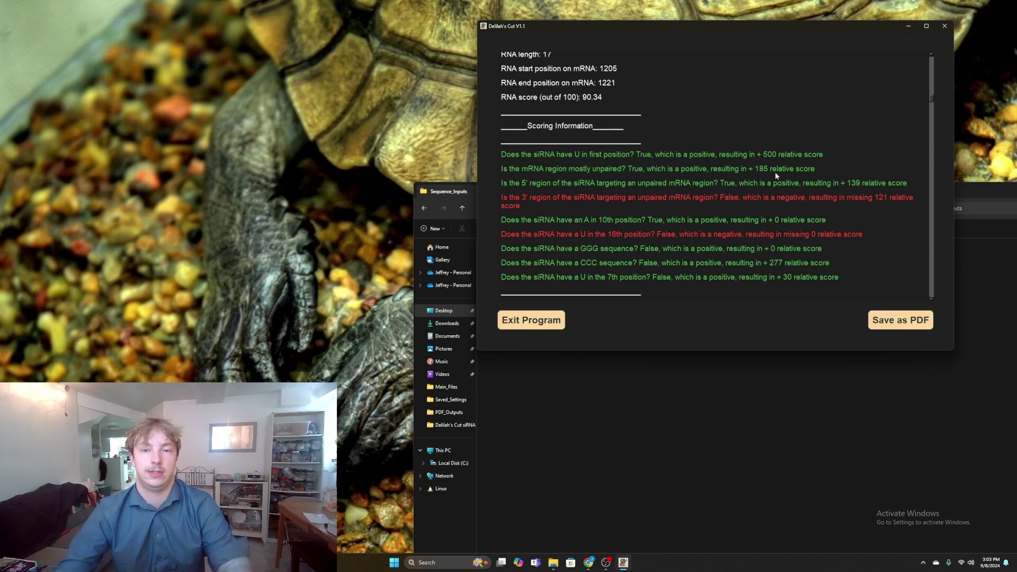
# Save the analysis results as a PDF and exit the program
pyautogui.scroll(-10, 775, 171)
pyautogui.click(881, 319)
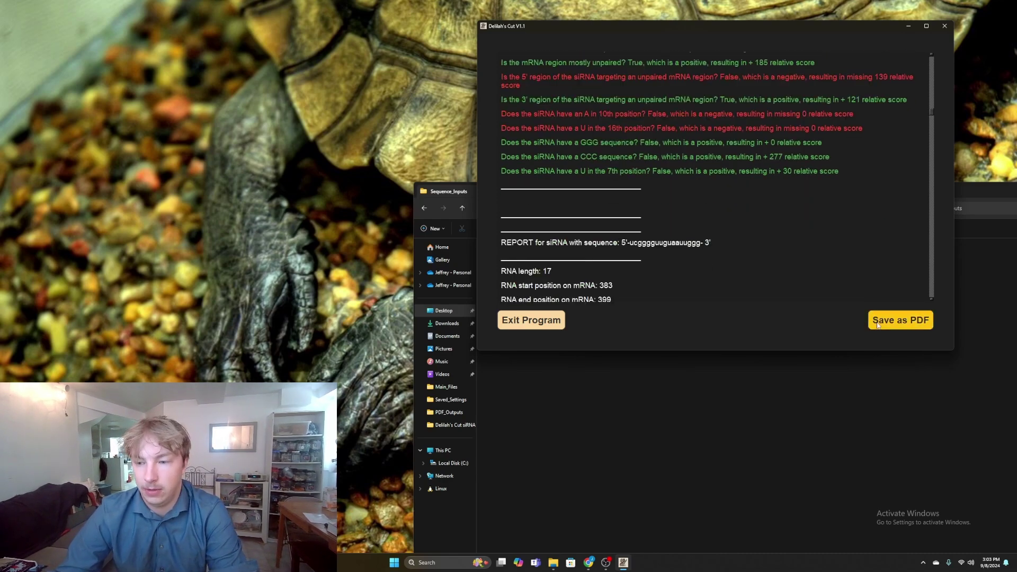
pyautogui.click(530, 320)
# In File Explorer, open the Saved_Settings folder to check for the TestRun settings file
pyautogui.moveTo(637, 189); pyautogui.dragTo(623, 100)
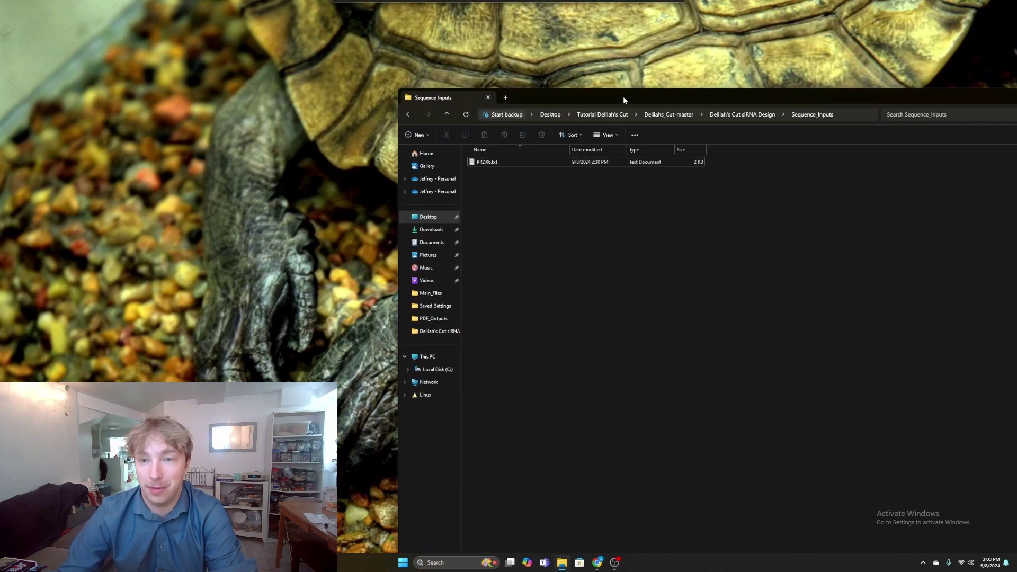
pyautogui.click(750, 116)
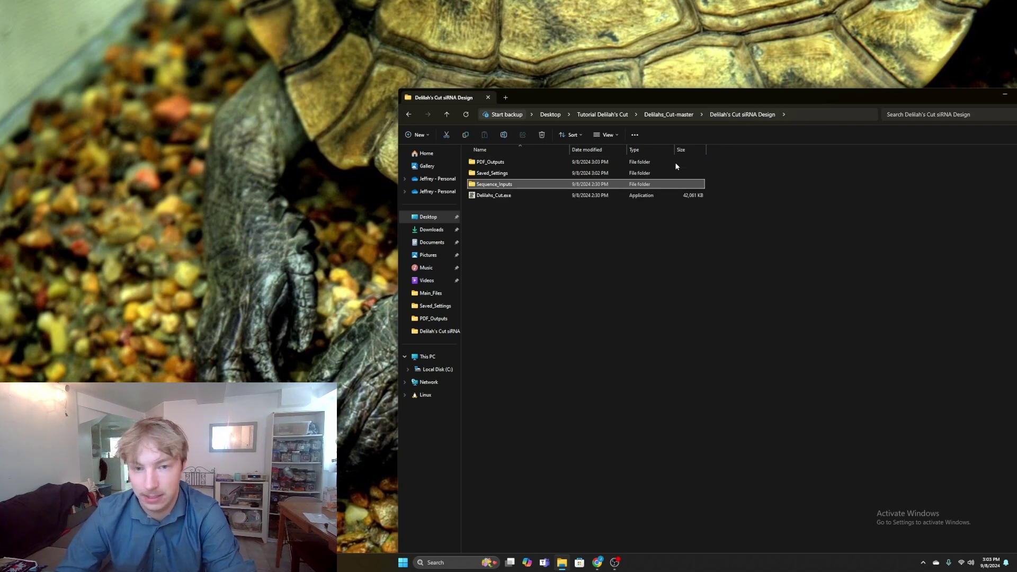
pyautogui.doubleClick(535, 168)
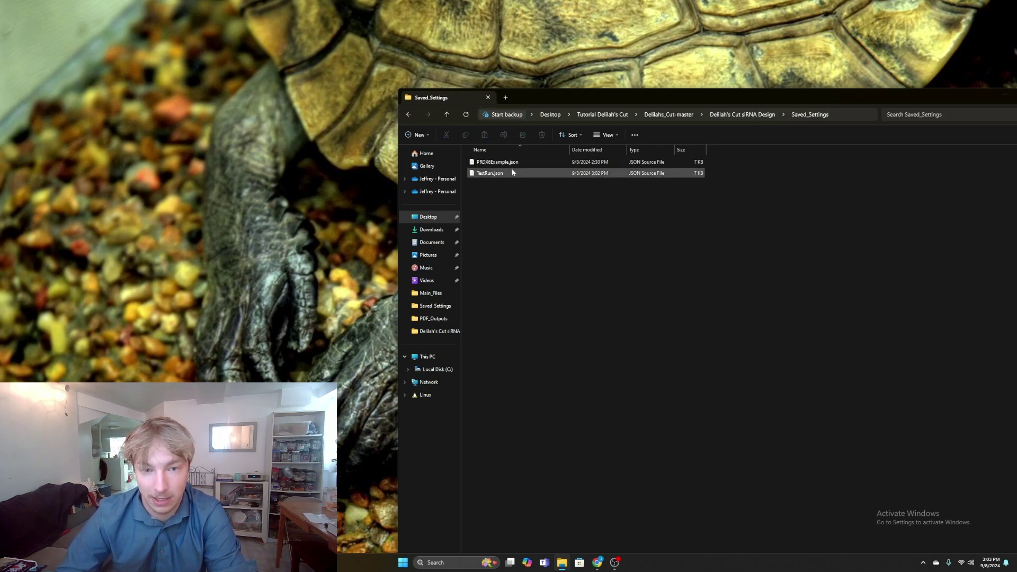
# Go to the PDF_Outputs folder, open TestRun.pdf in the browser and bring its window fully into view
pyautogui.click(739, 115)
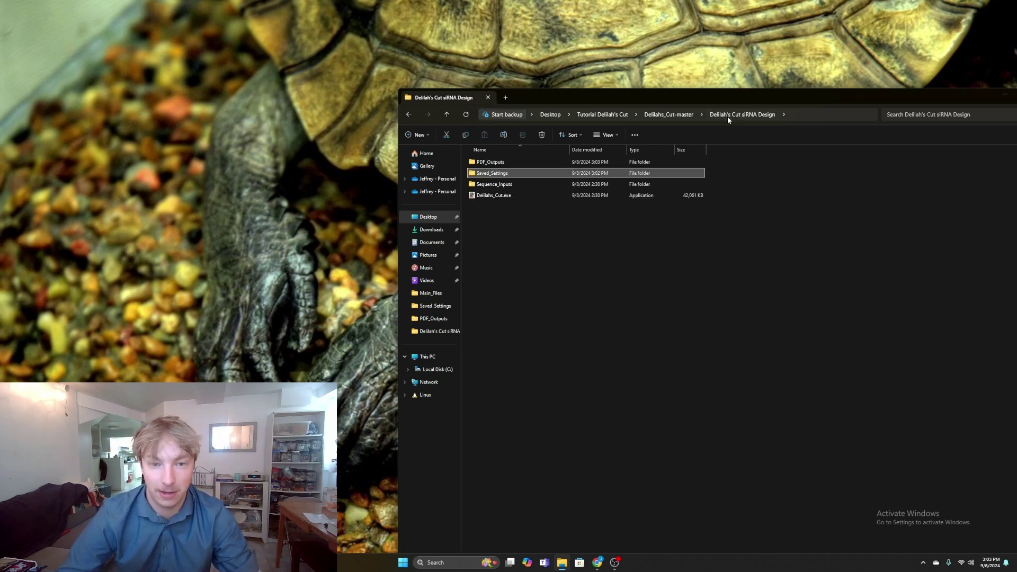
pyautogui.click(492, 164)
pyautogui.doubleClick(493, 165)
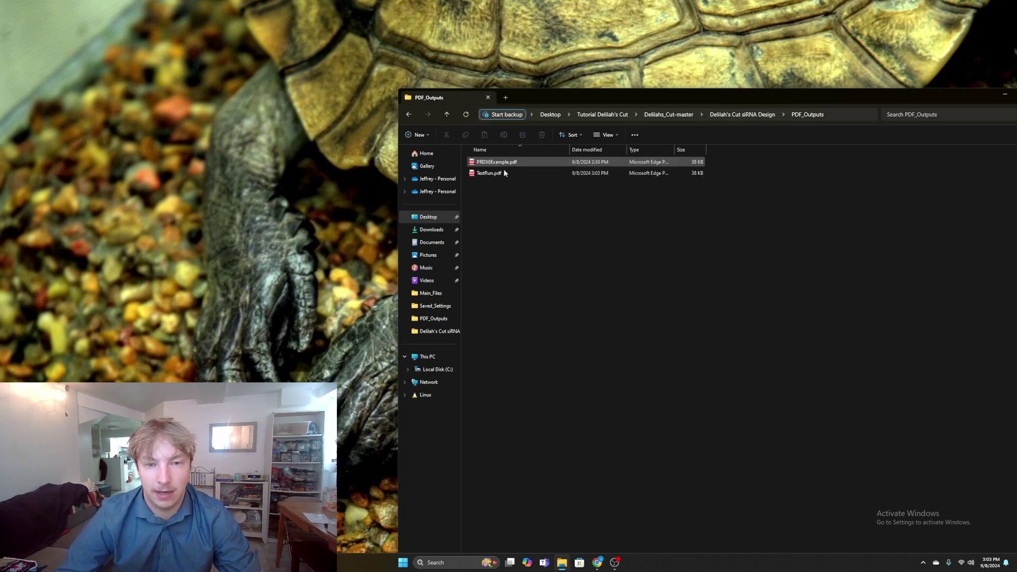
pyautogui.click(507, 175)
pyautogui.press('Return')
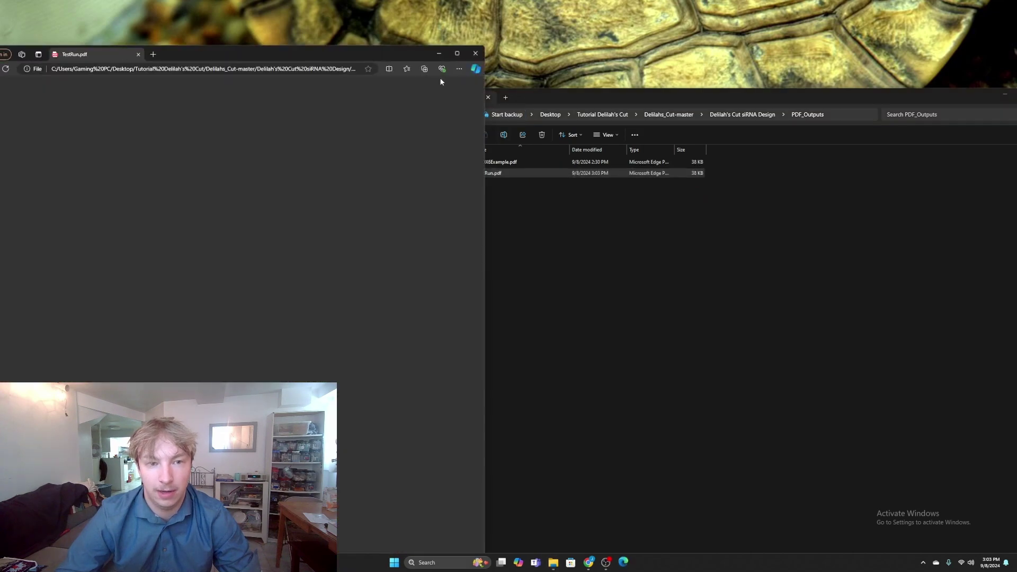
pyautogui.moveTo(383, 50); pyautogui.dragTo(849, 21)
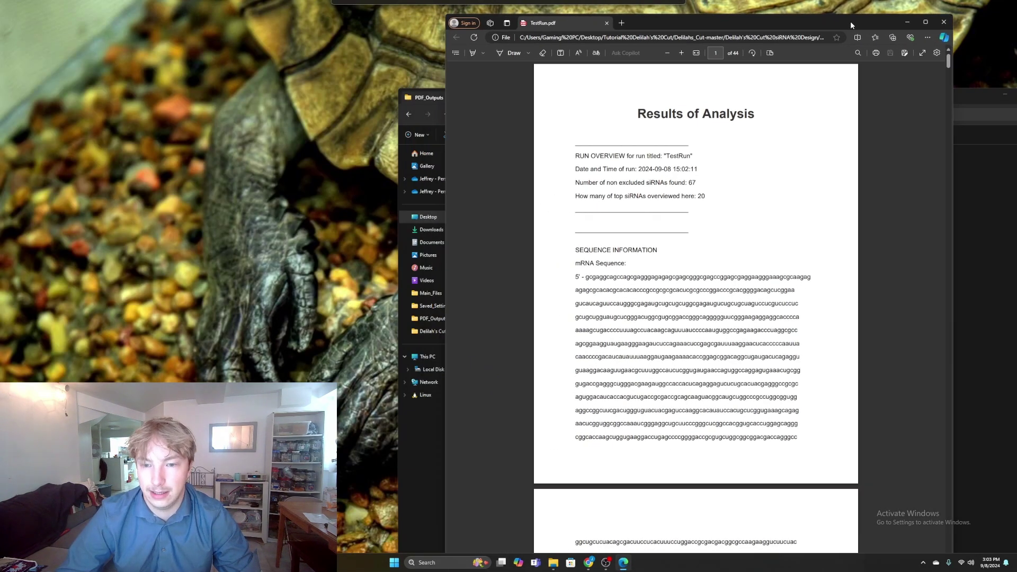
# Review the run settings and siRNA reports in TestRun.pdf, and close the document
pyautogui.scroll(-15, 731, 156)
pyautogui.scroll(-15, 730, 159)
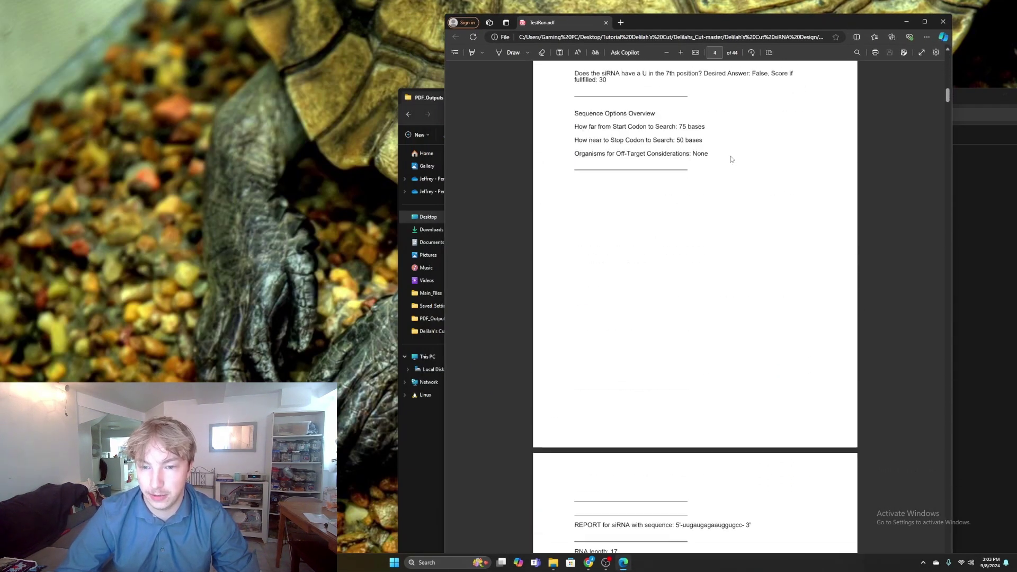
pyautogui.scroll(-13, 677, 279)
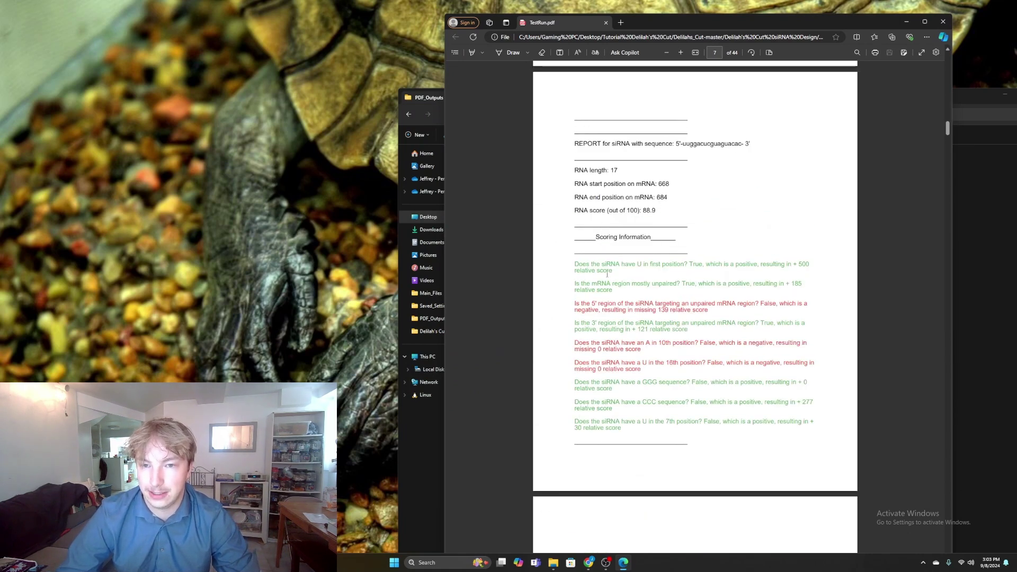
pyautogui.scroll(-1, 649, 243)
pyautogui.scroll(2, 649, 243)
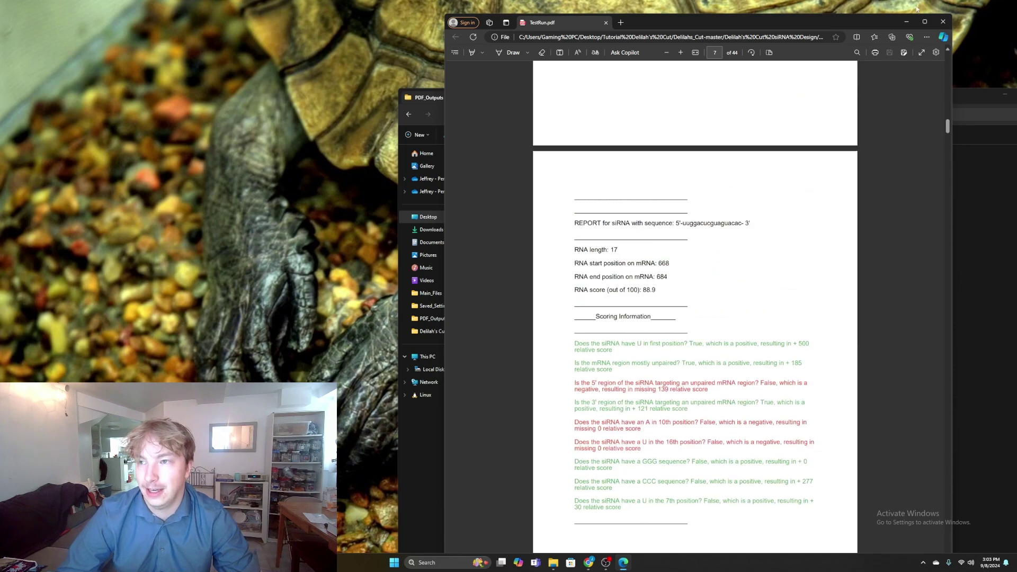
pyautogui.click(944, 20)
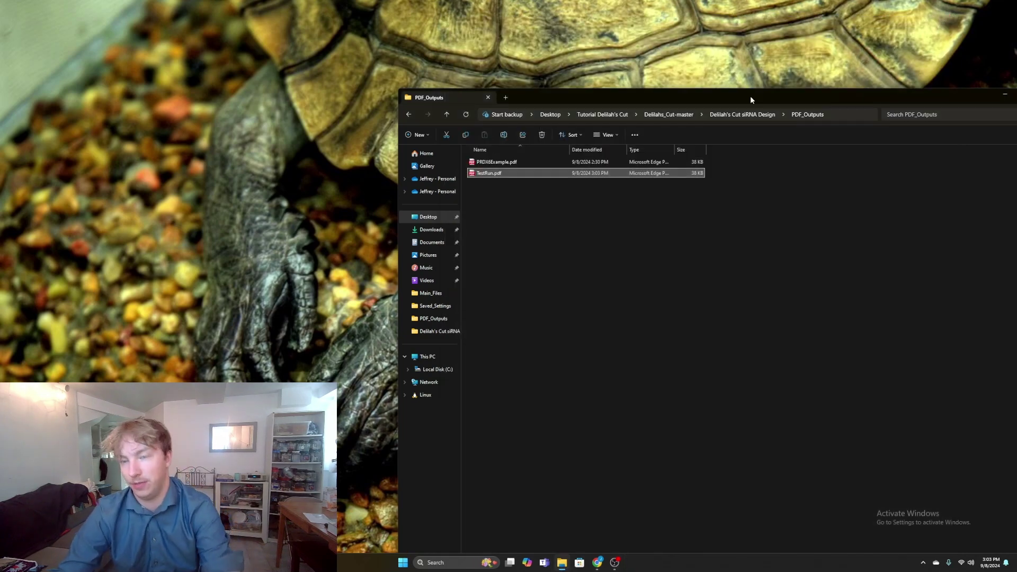
# Relaunch Delilahs_Cut.exe from the Delilah's Cut siRNA Design folder and place its window over File Explorer
pyautogui.moveTo(750, 96); pyautogui.dragTo(703, 56)
pyautogui.click(695, 75)
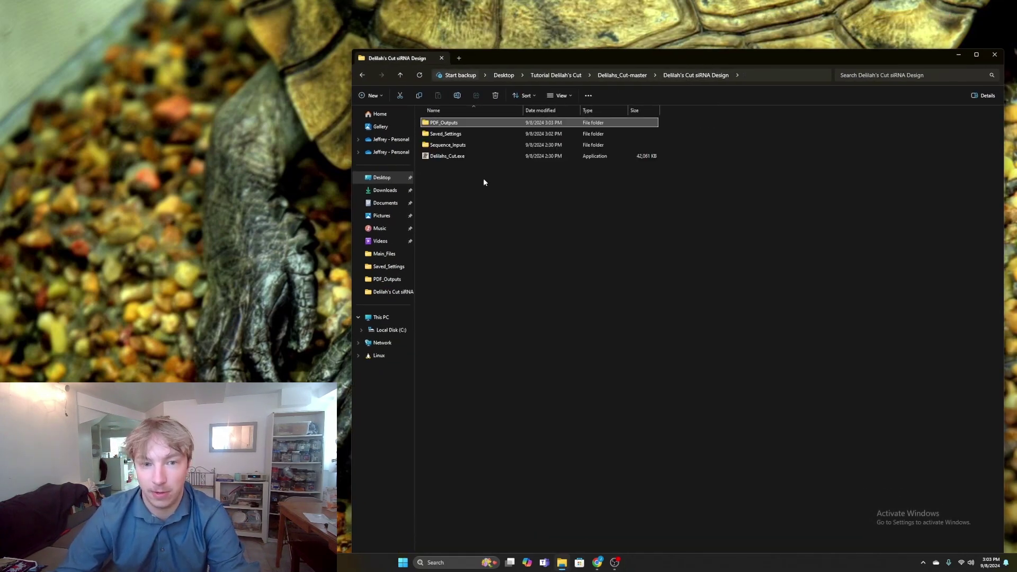
pyautogui.doubleClick(466, 156)
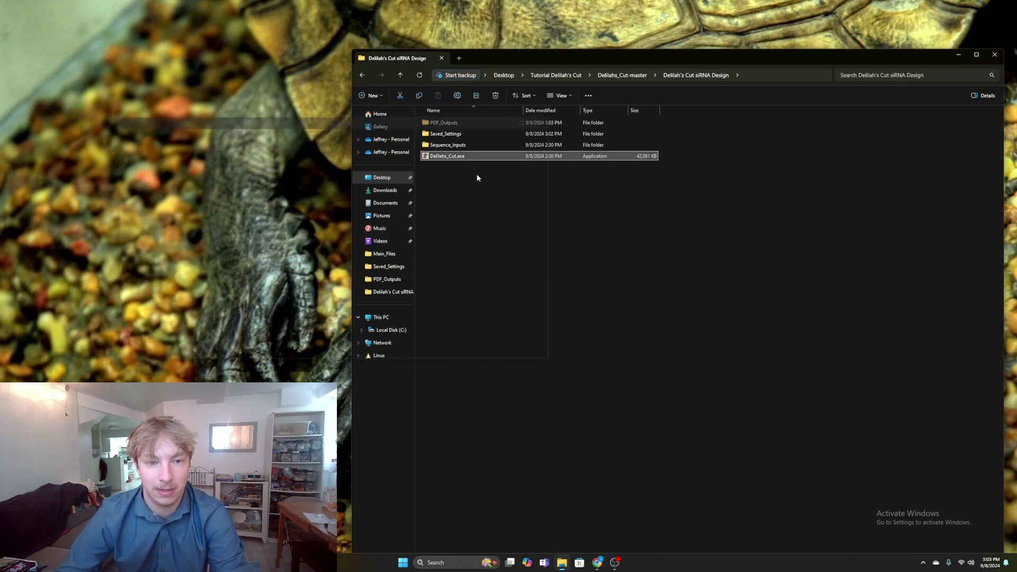
pyautogui.moveTo(385, 34); pyautogui.dragTo(780, 91)
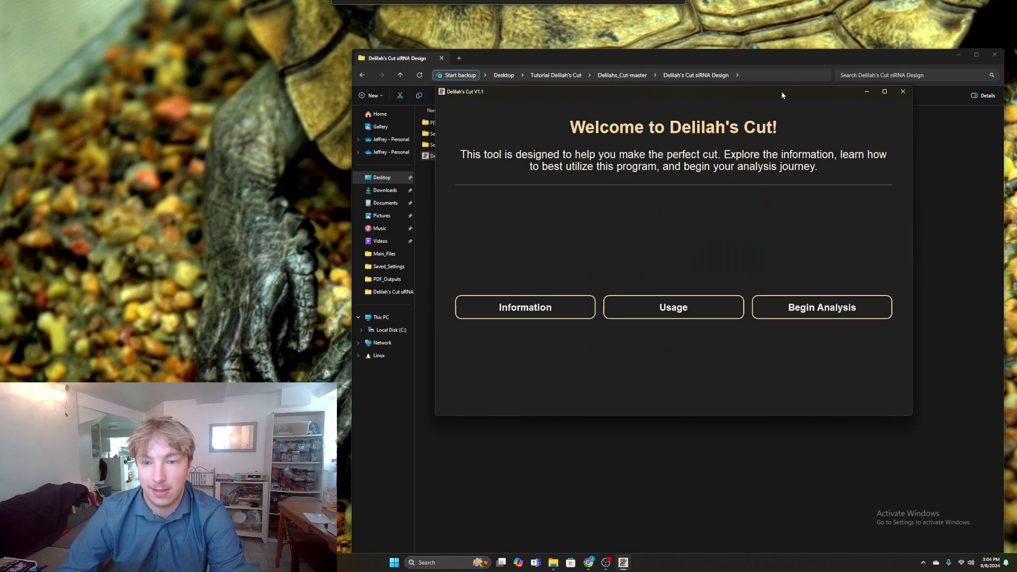
# Begin a new analysis, choose to load settings from a previous run, and load all settings from the TestRun file
pyautogui.click(813, 304)
pyautogui.click(670, 170)
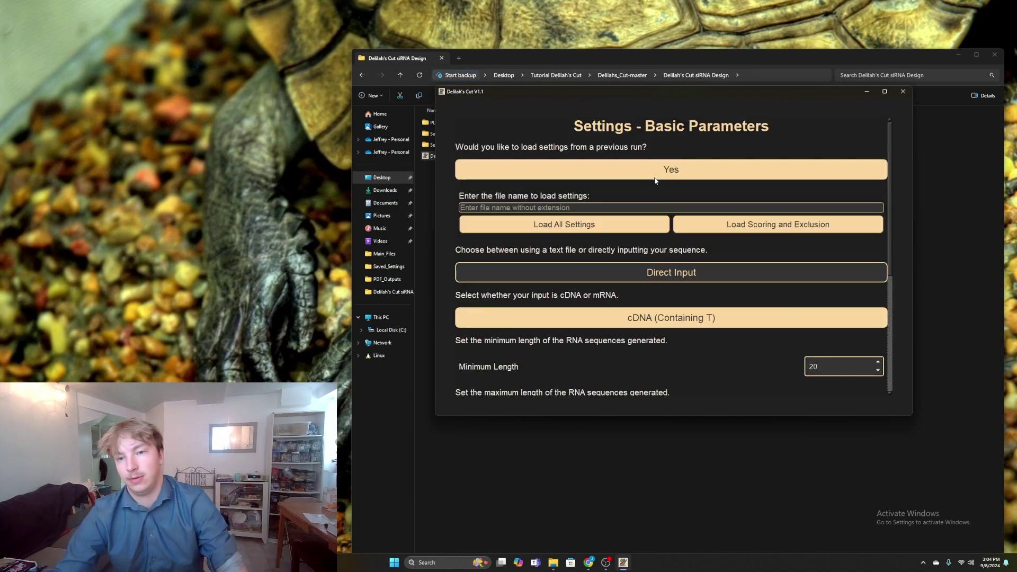
pyautogui.click(575, 211)
pyautogui.write('Test')
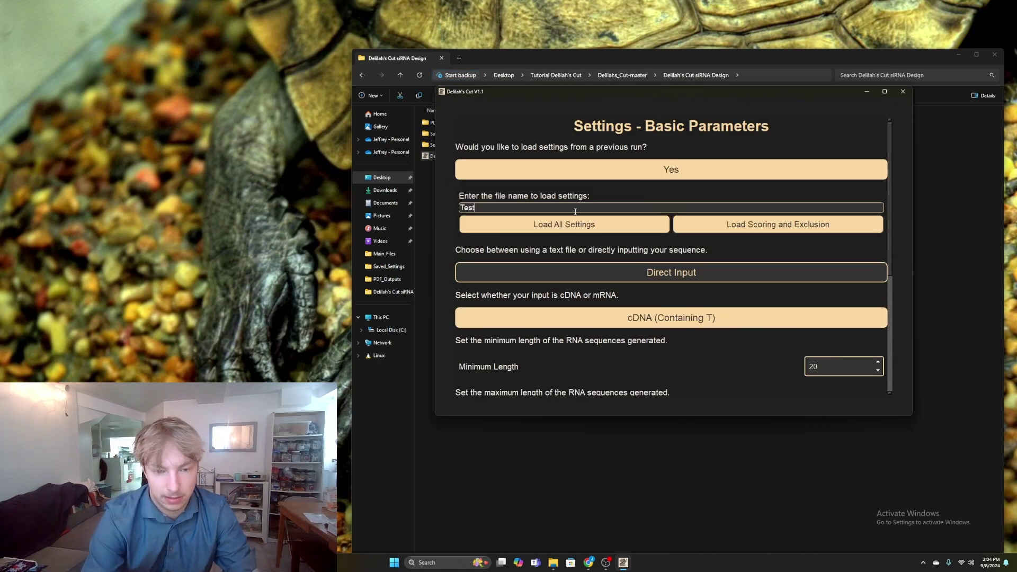
pyautogui.write('Run')
pyautogui.click(579, 230)
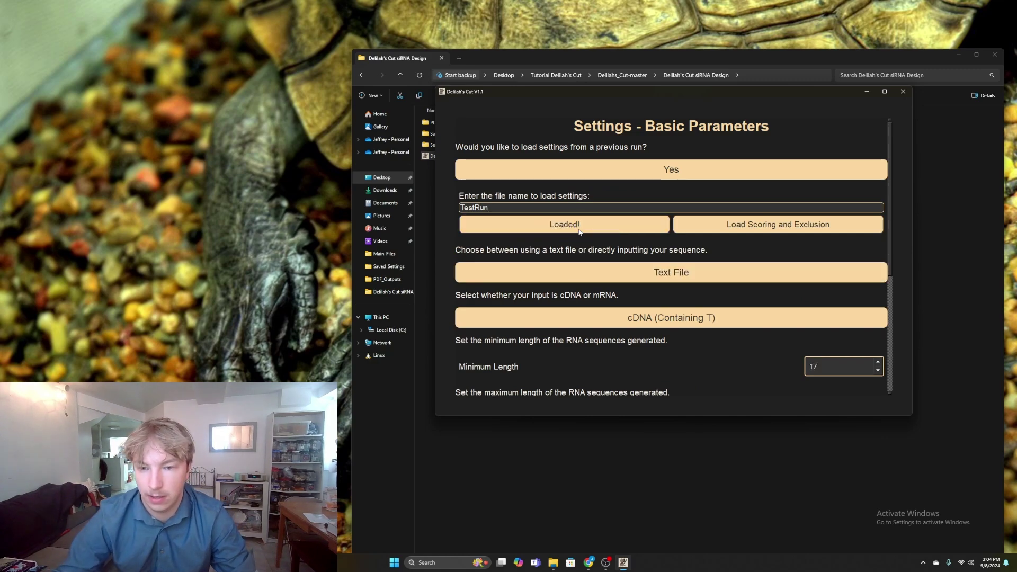
# Review the loaded basic, exclusionary and scoring parameters page by page, continuing through to the Sequence Input page
pyautogui.scroll(-4, 759, 358)
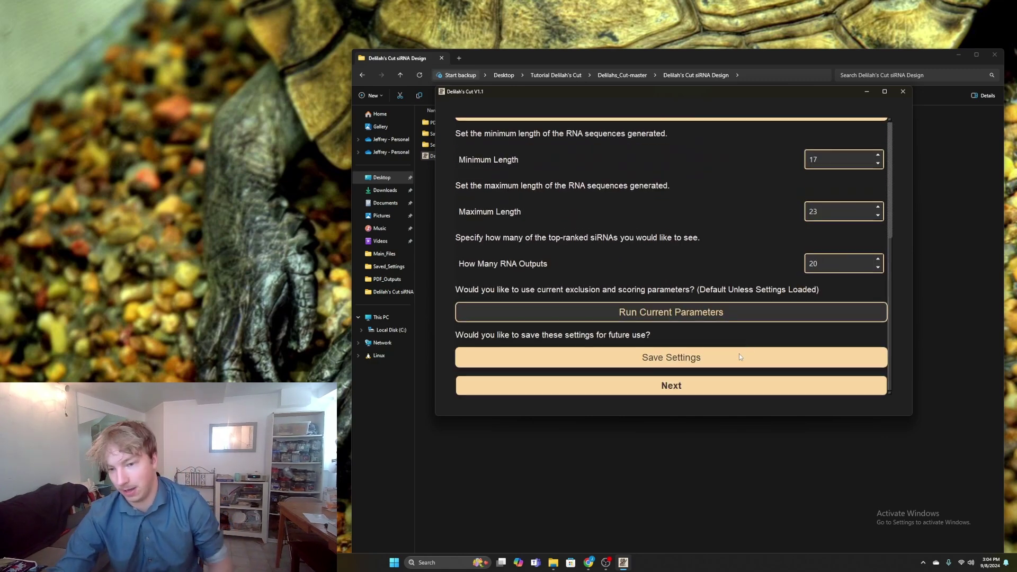
pyautogui.click(689, 385)
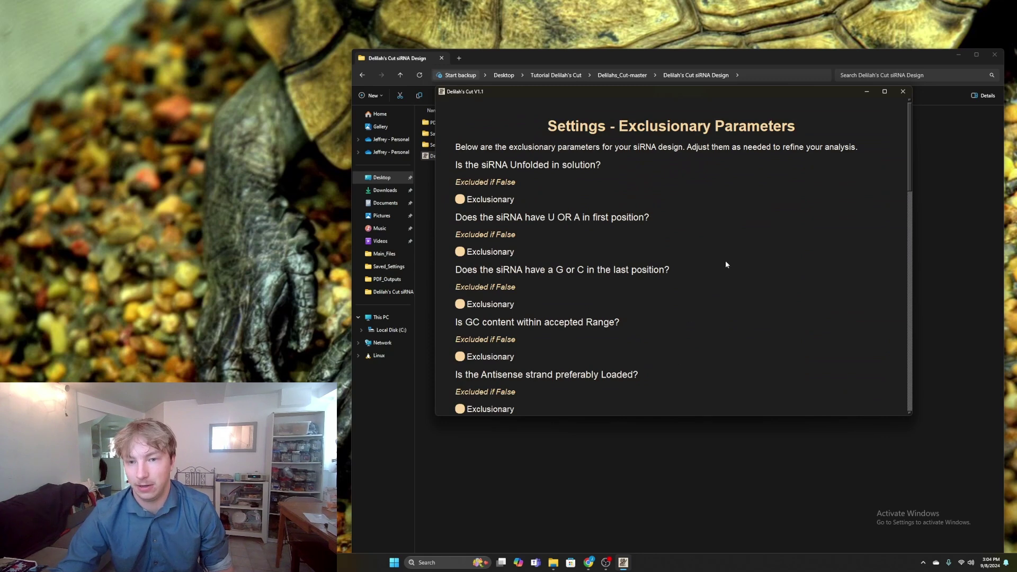
pyautogui.scroll(-10, 710, 233)
pyautogui.scroll(-5, 699, 244)
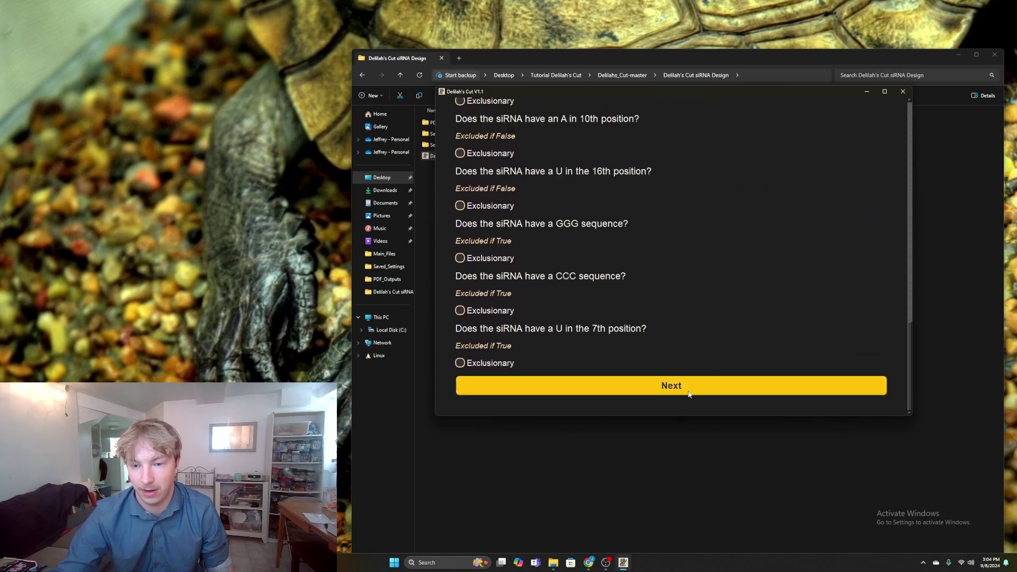
pyautogui.click(689, 387)
pyautogui.scroll(-4, 858, 170)
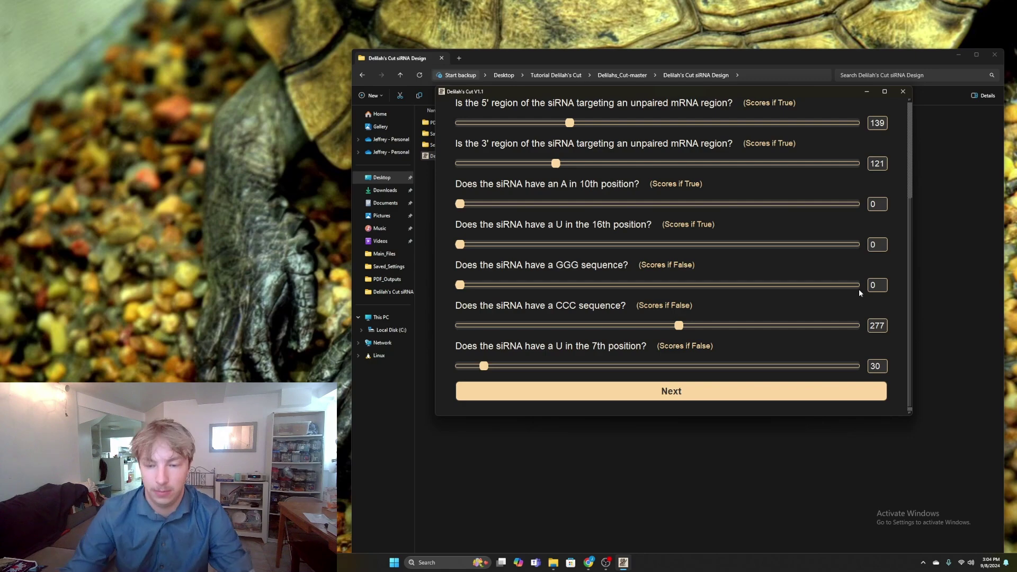
pyautogui.click(733, 391)
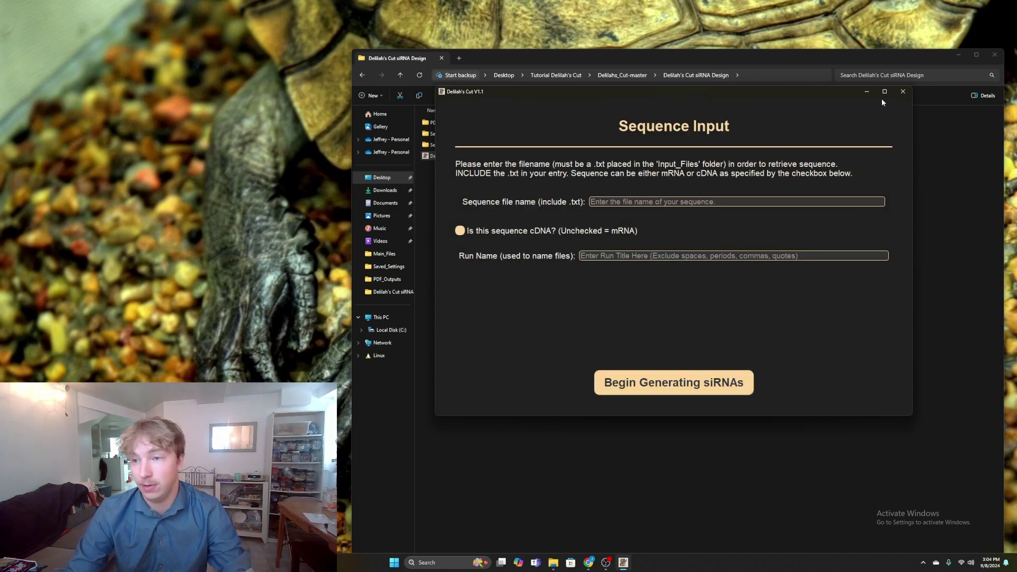
# Close Delilah's Cut and minimize the File Explorer window to show the desktop
pyautogui.click(902, 91)
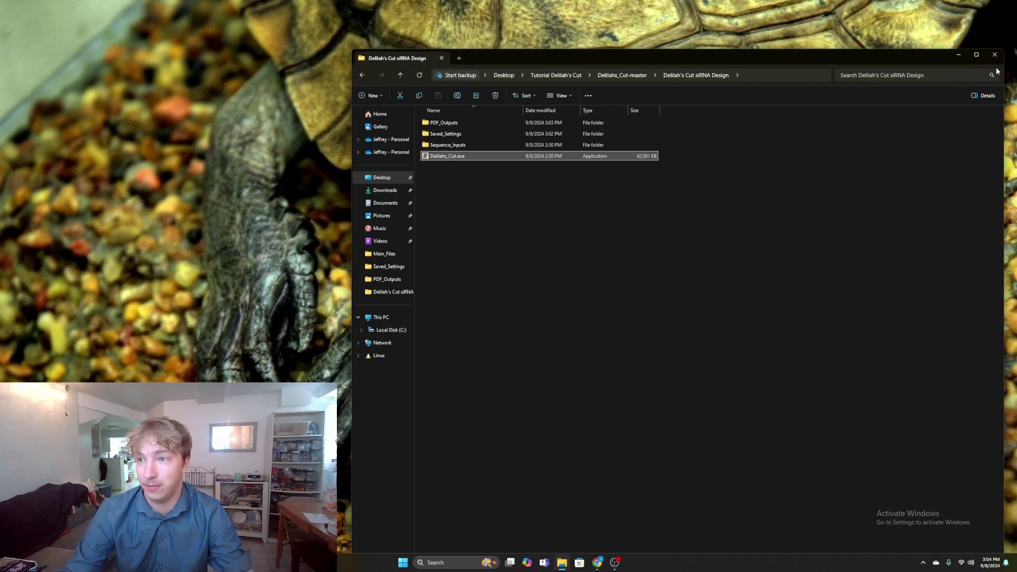
pyautogui.click(959, 55)
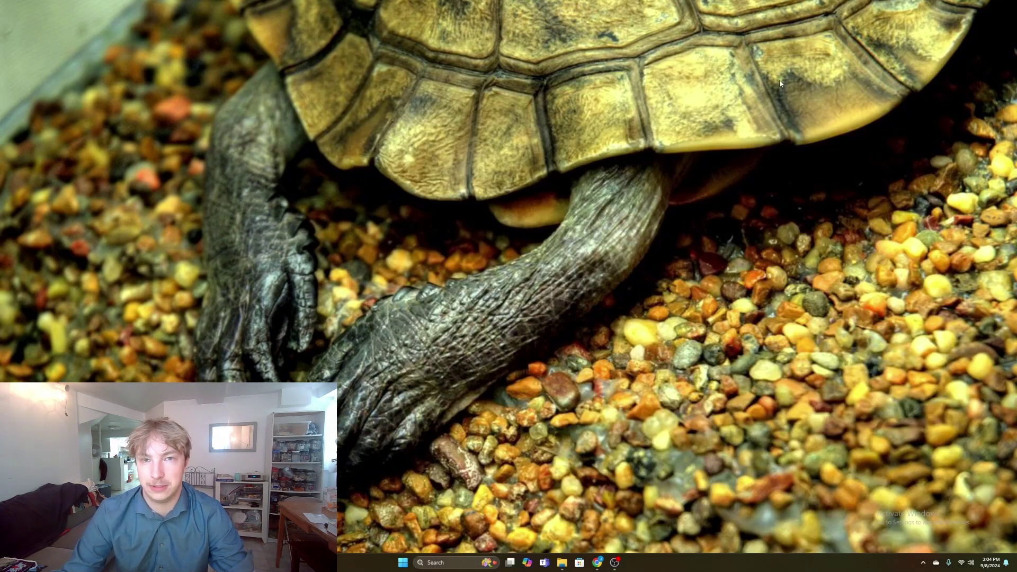